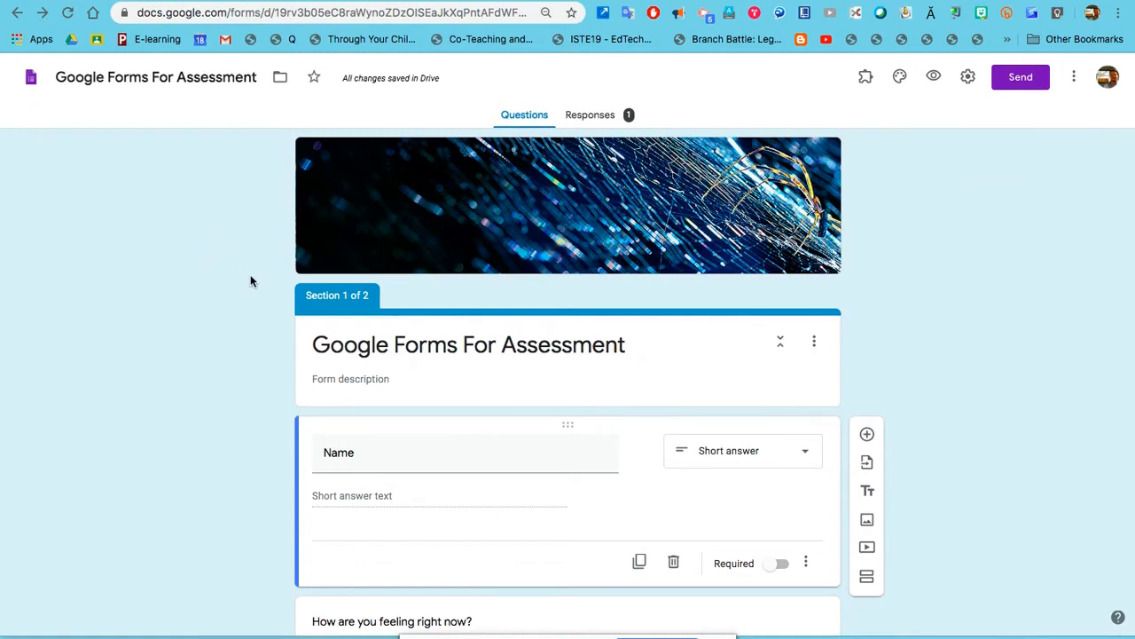
Scroll down the form to bring the Name question into view.
scroll(607, 390, down, 2)
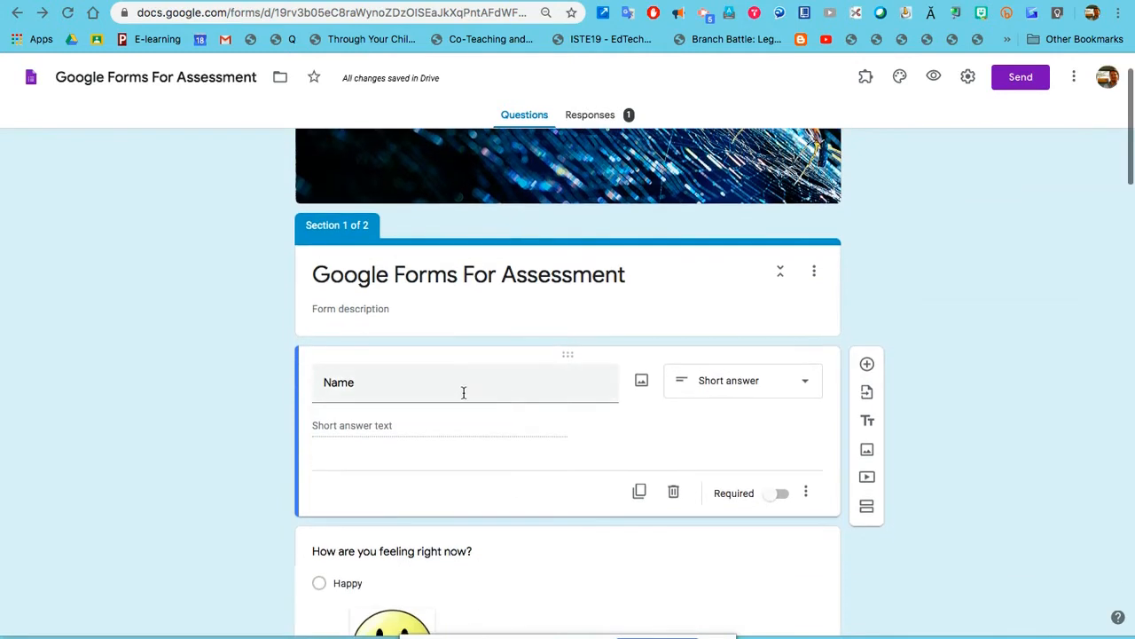
Add a short-answer question titled 'Last Name' directly below Name.
click(868, 366)
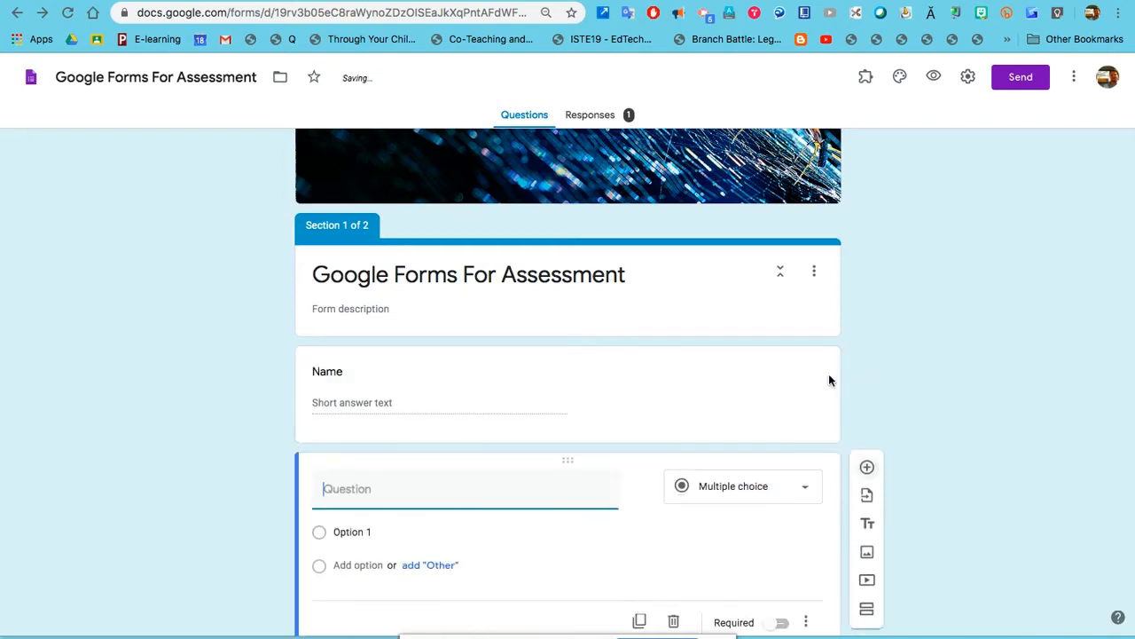
text(Last Na)
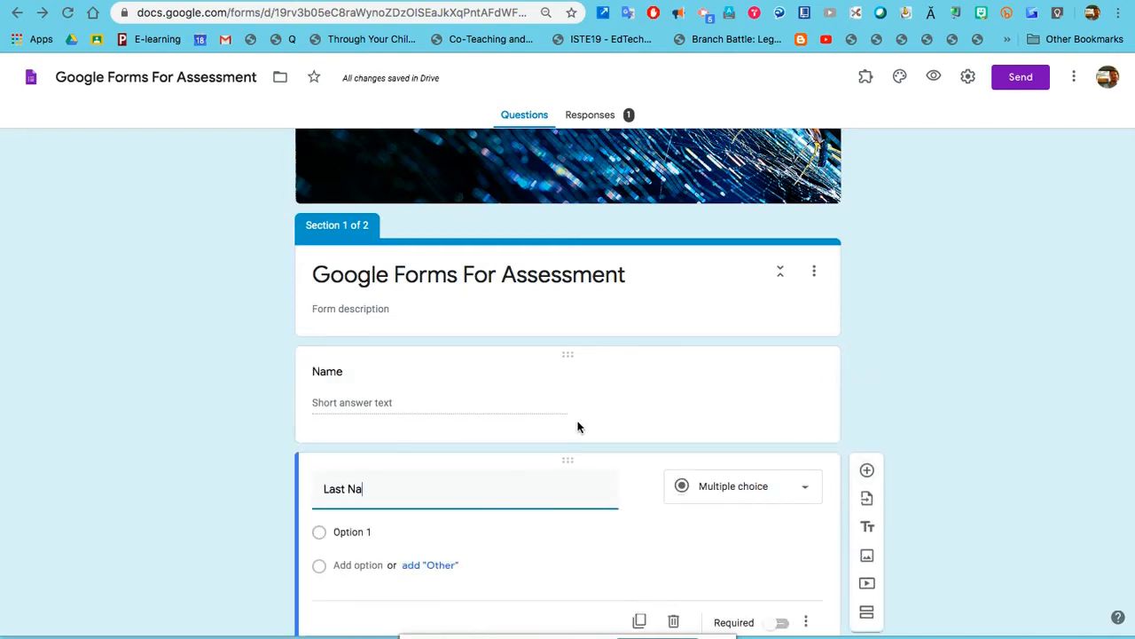
text(me)
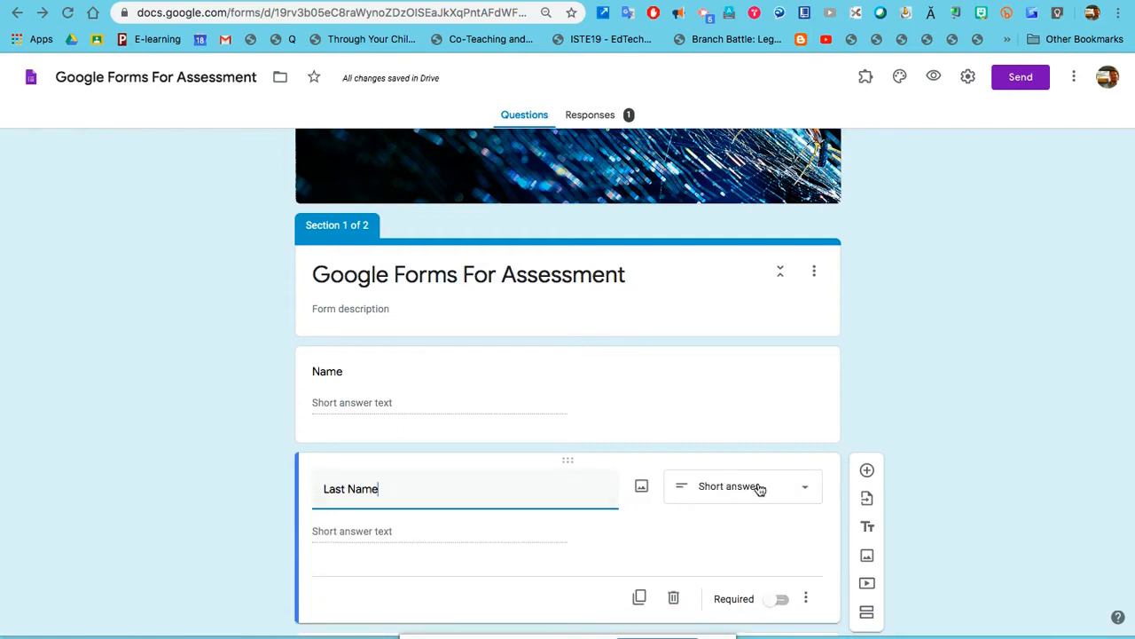
click(952, 449)
scroll(953, 450, down, 1)
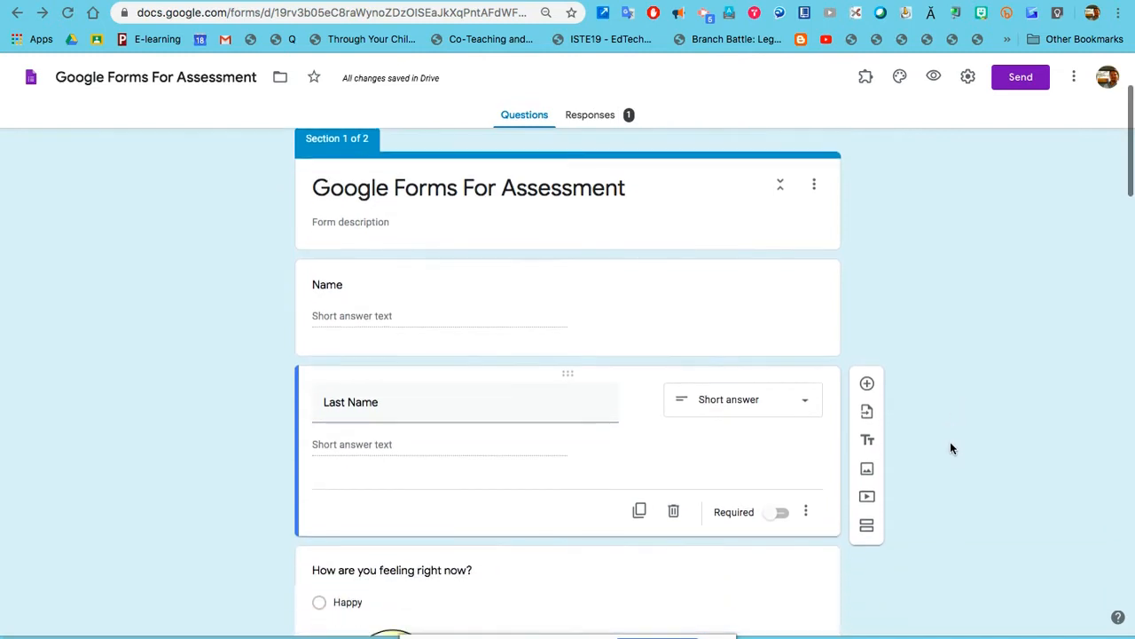
click(867, 386)
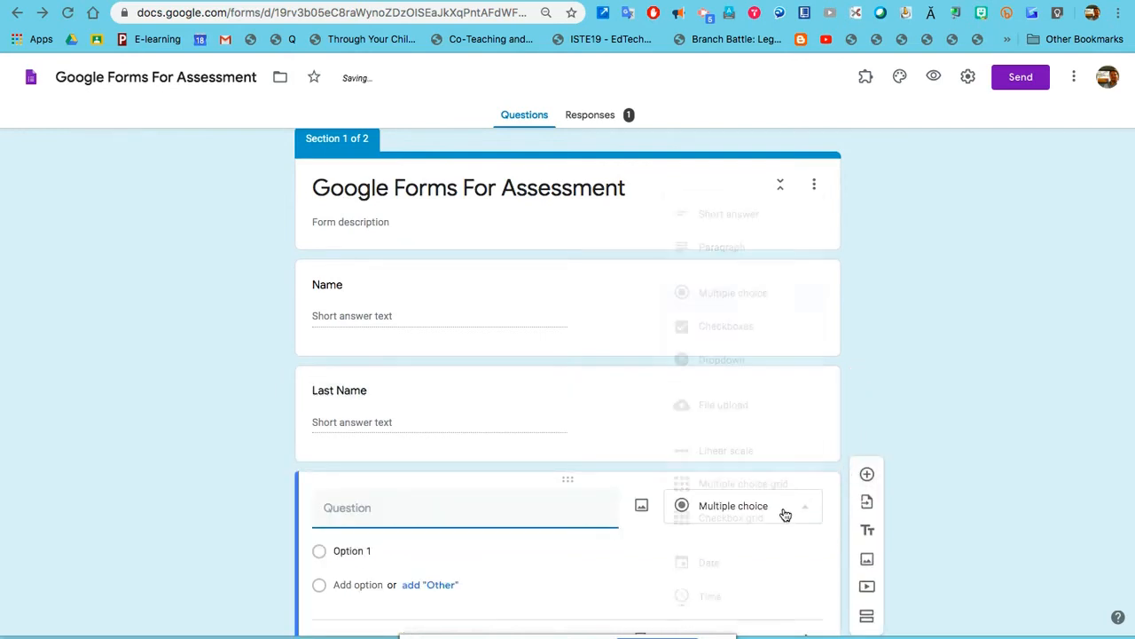
click(786, 514)
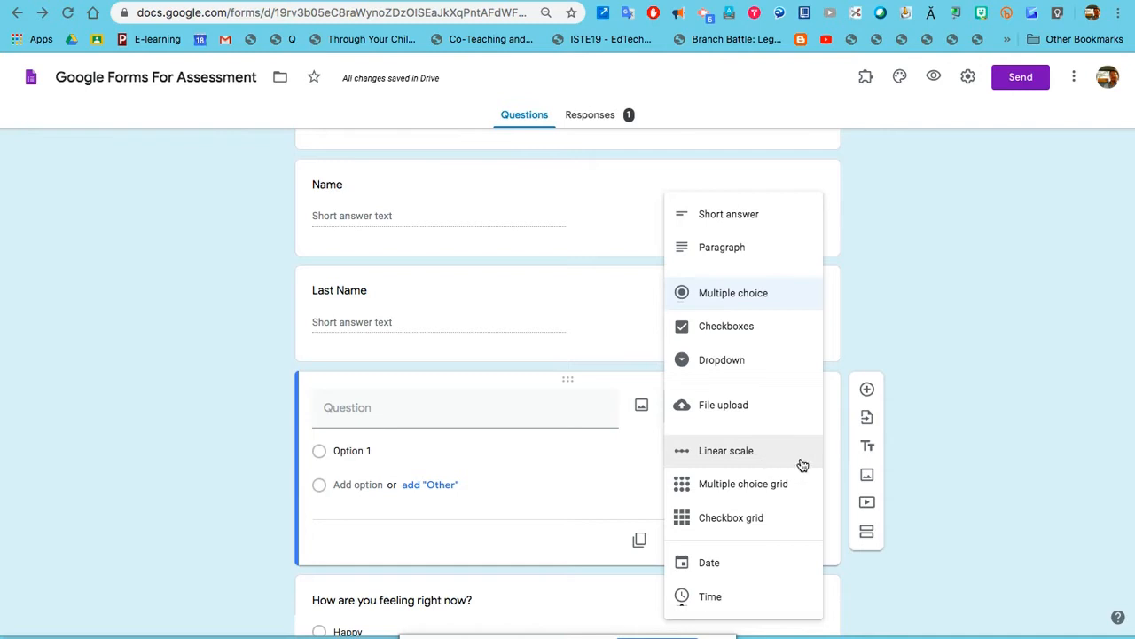
click(1041, 482)
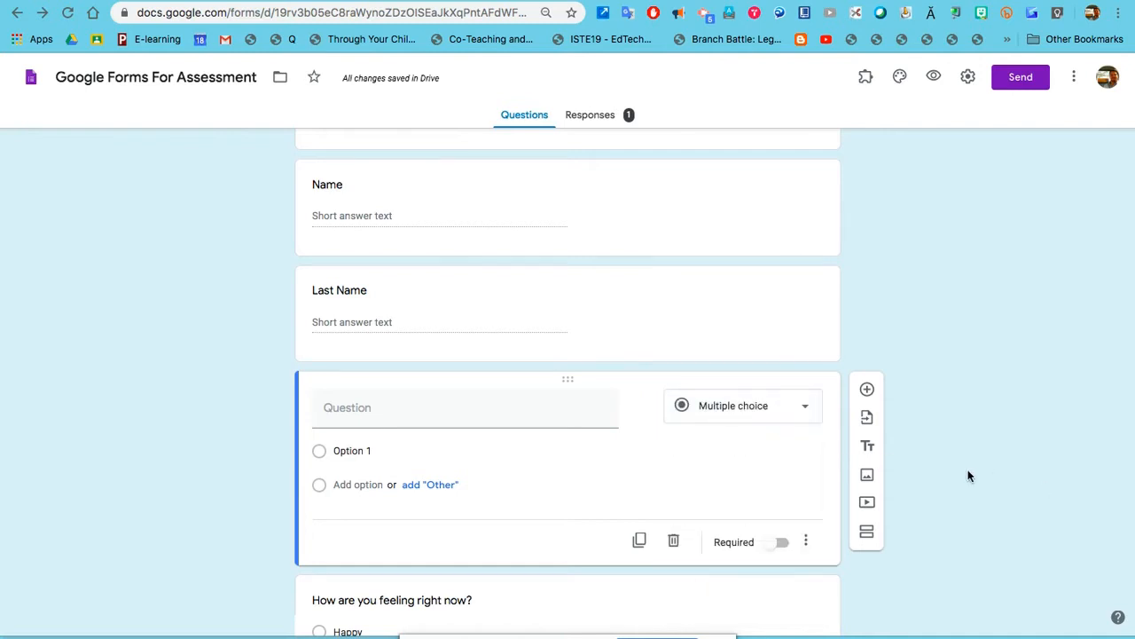
click(674, 542)
scroll(750, 345, down, 3)
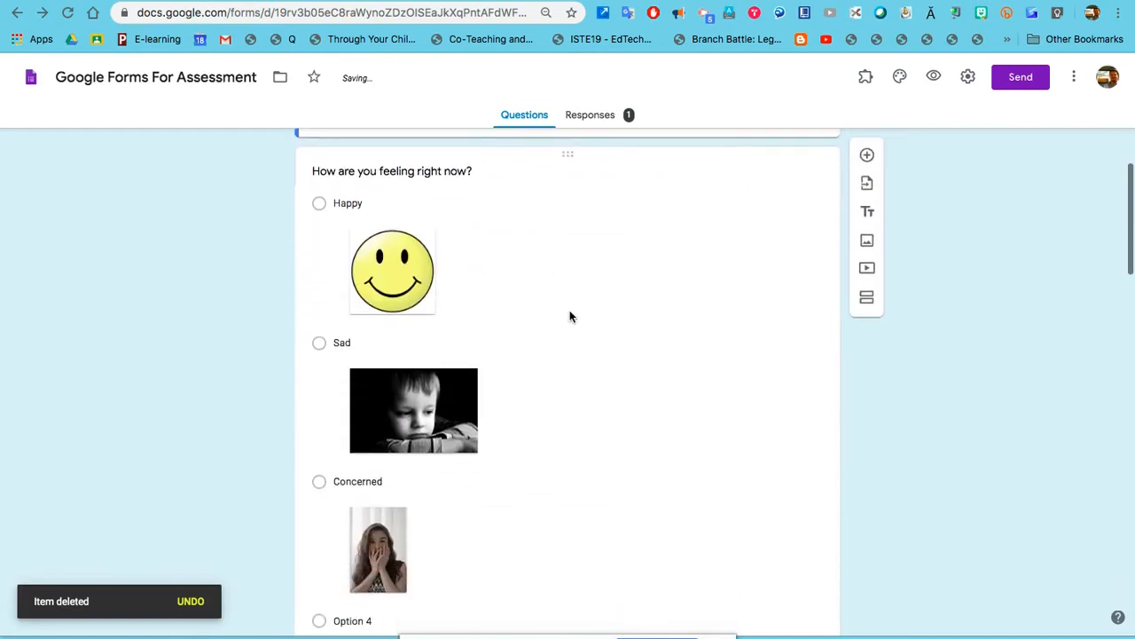
Rename the feelings question's Option 4 to 'Strange' and open Insert image for it.
scroll(631, 255, down, 1)
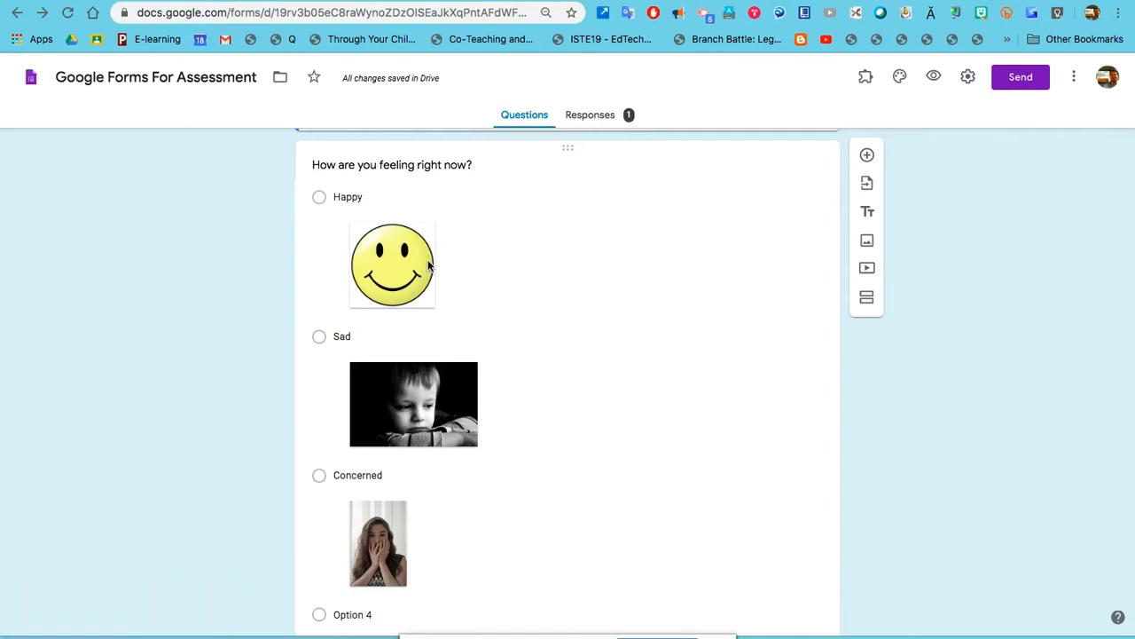
scroll(413, 269, down, 2)
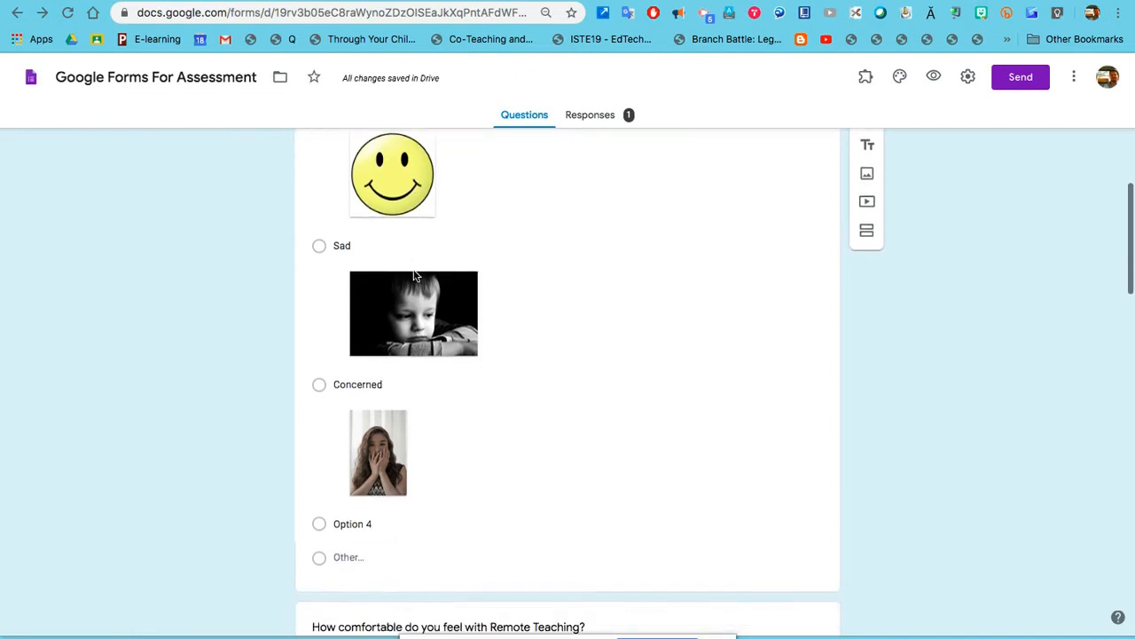
click(356, 497)
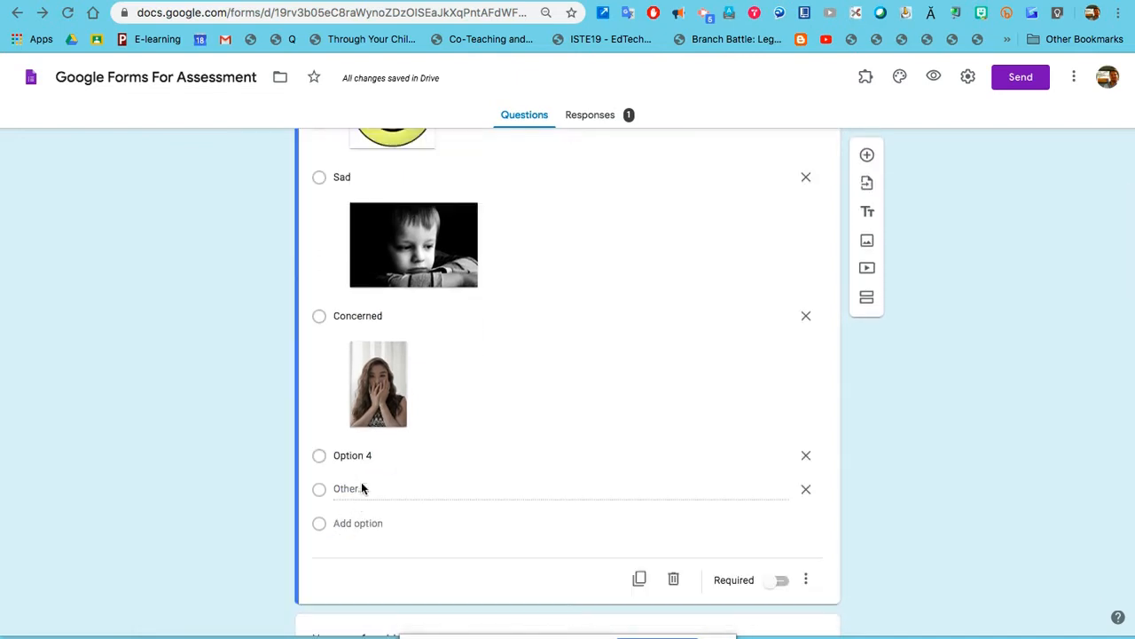
click(366, 461)
text(Strange)
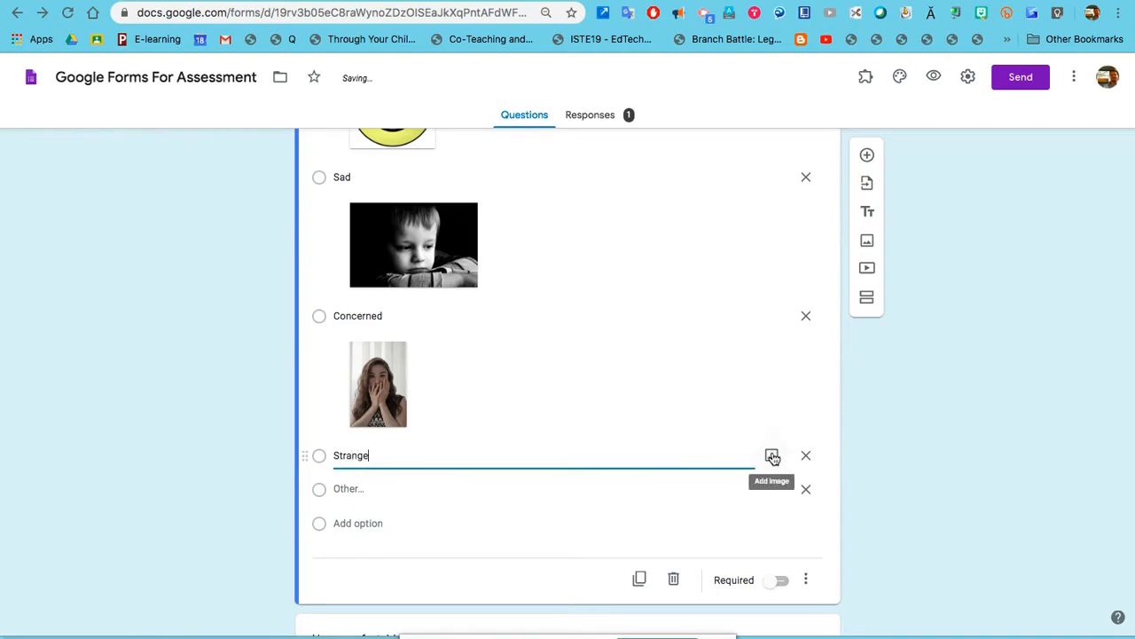
click(772, 457)
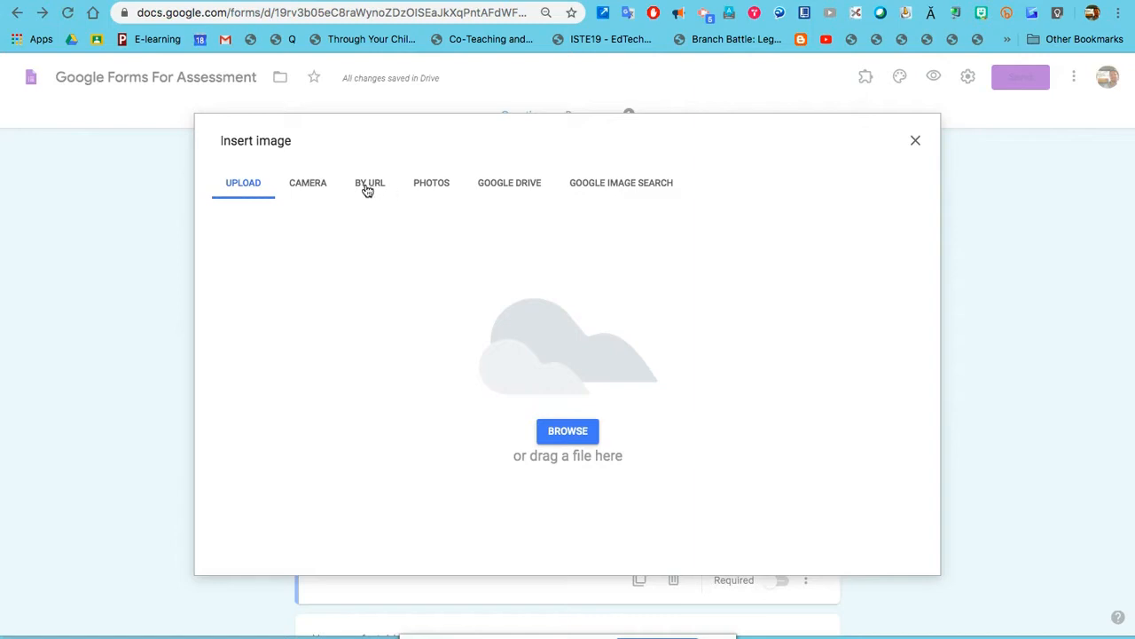
Try the webcam option, then search Google Images for 'strange'.
click(307, 188)
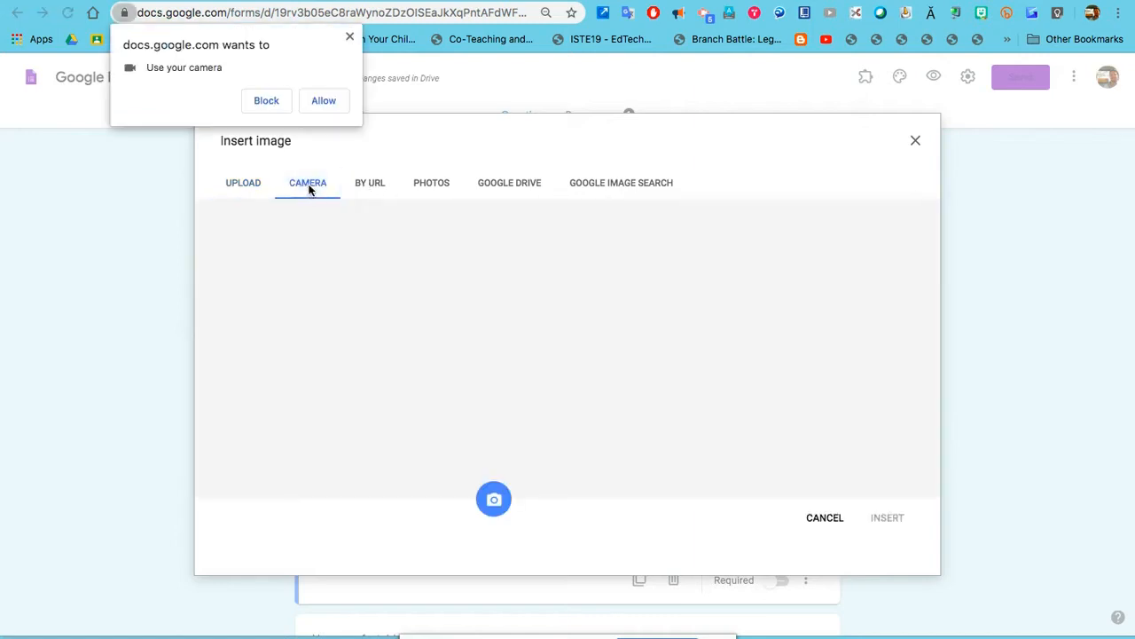
click(324, 101)
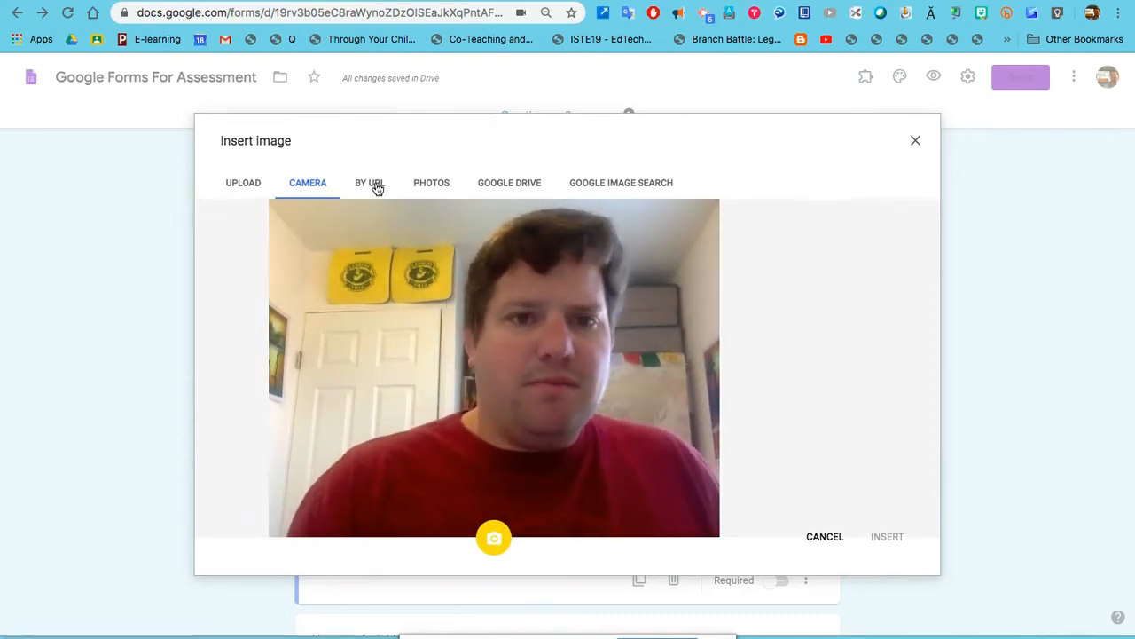
click(656, 187)
text(s)
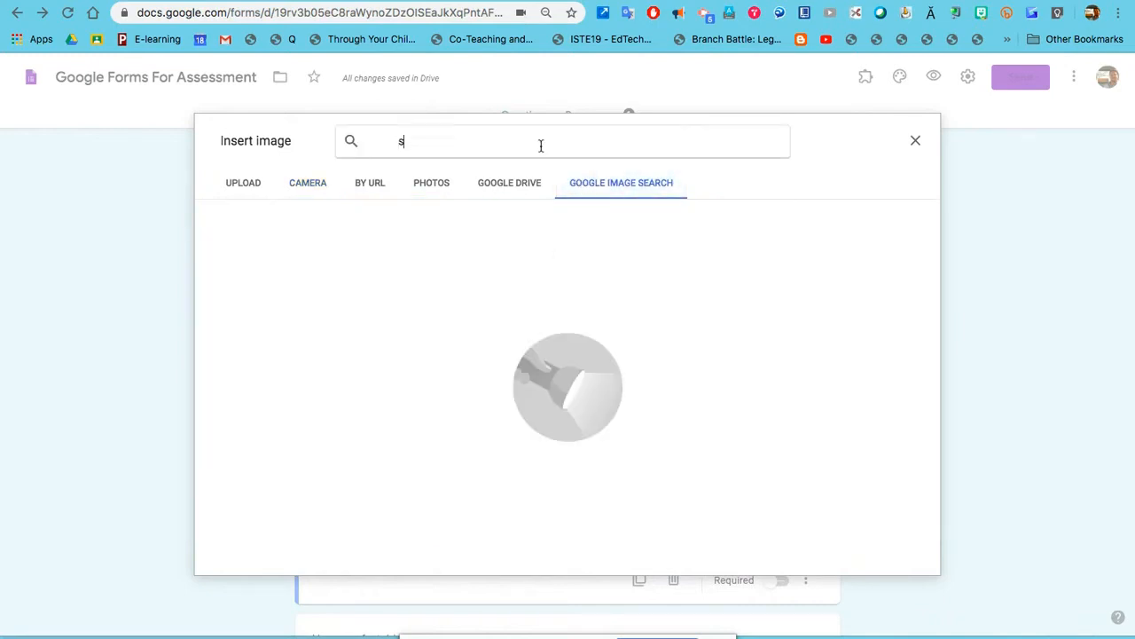
text(trange)
key(Return)
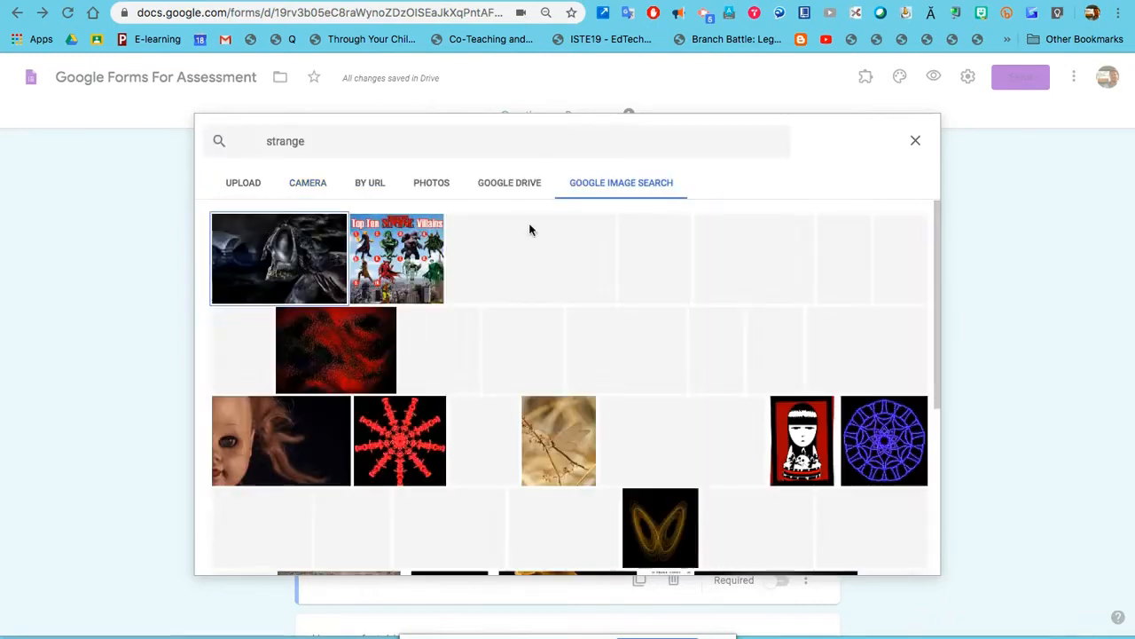
Insert the blue cartoon robot picture from the results into the Strange answer.
scroll(532, 306, down, 3)
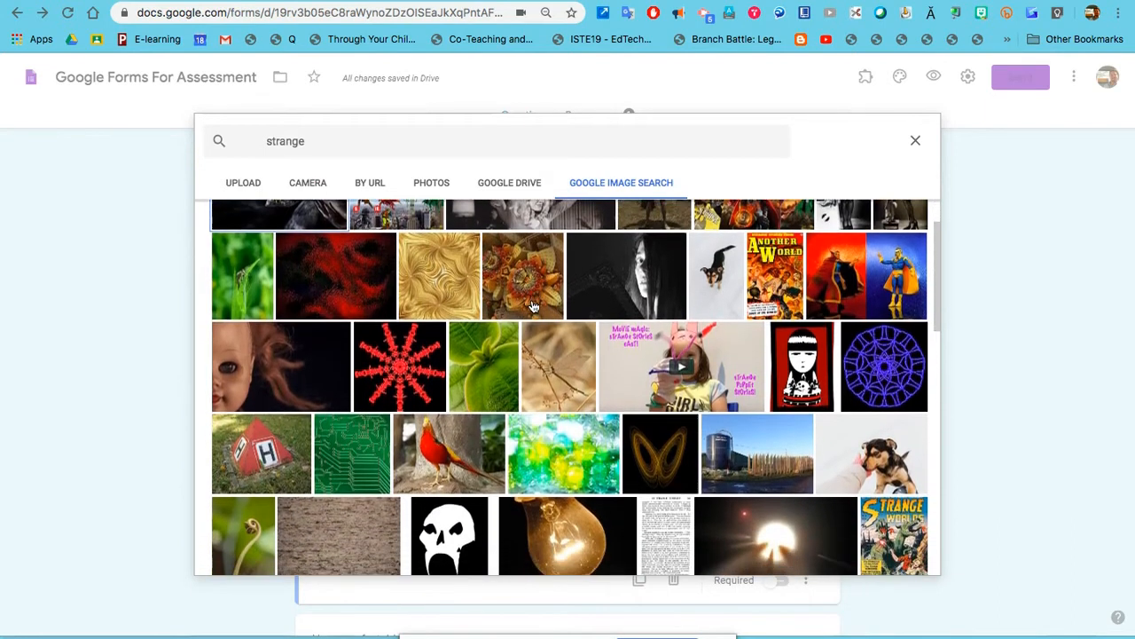
scroll(532, 306, down, 3)
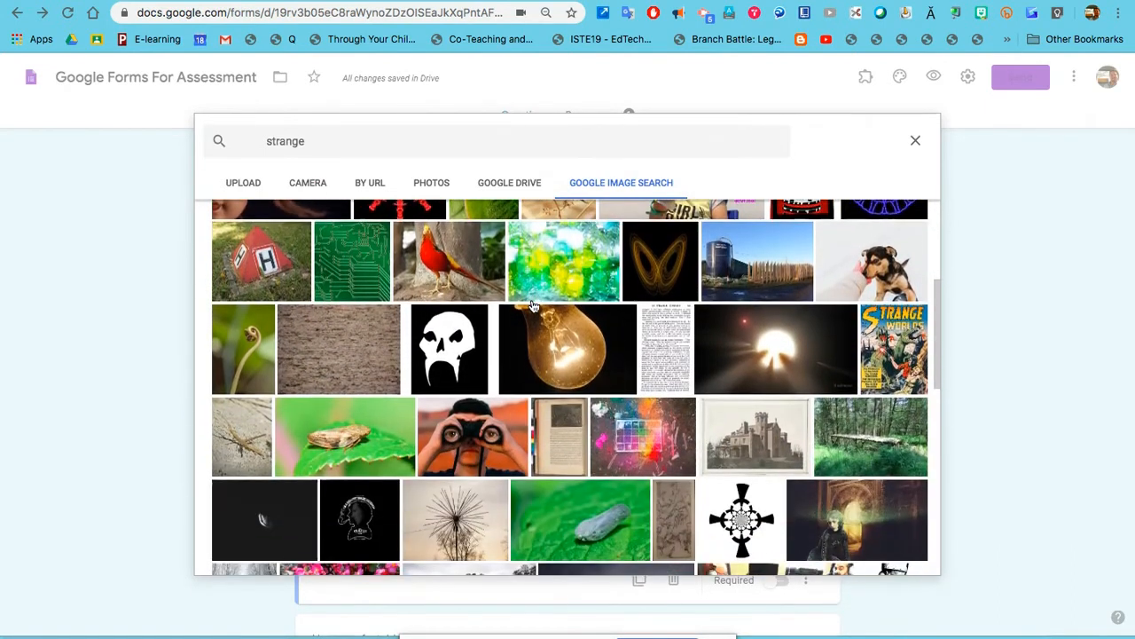
scroll(532, 306, down, 2)
scroll(533, 306, down, 6)
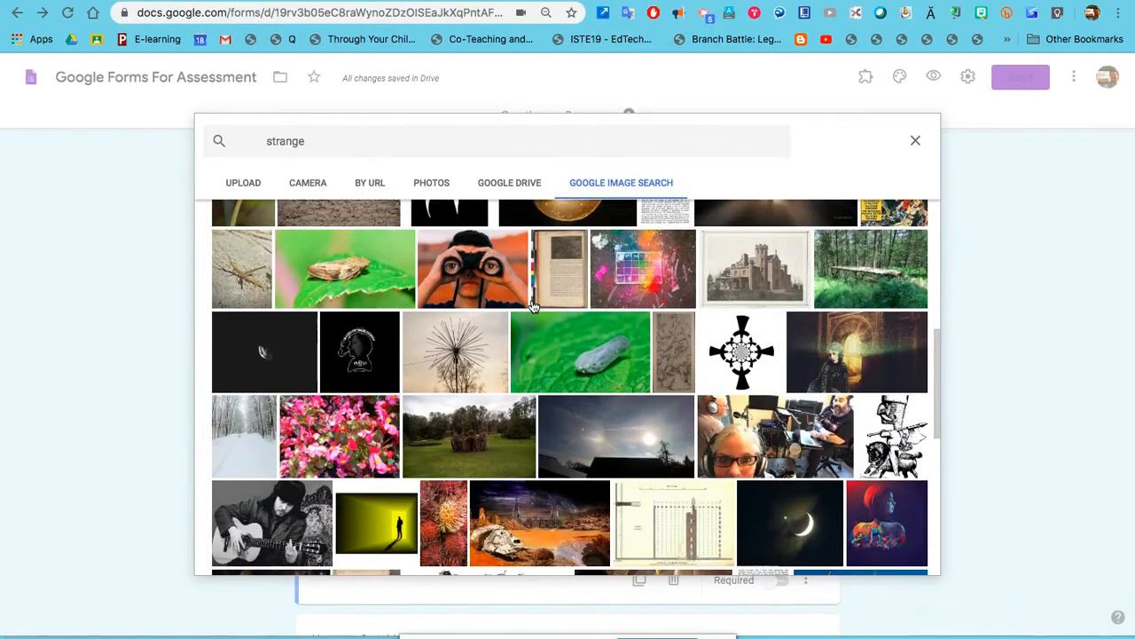
scroll(533, 306, down, 7)
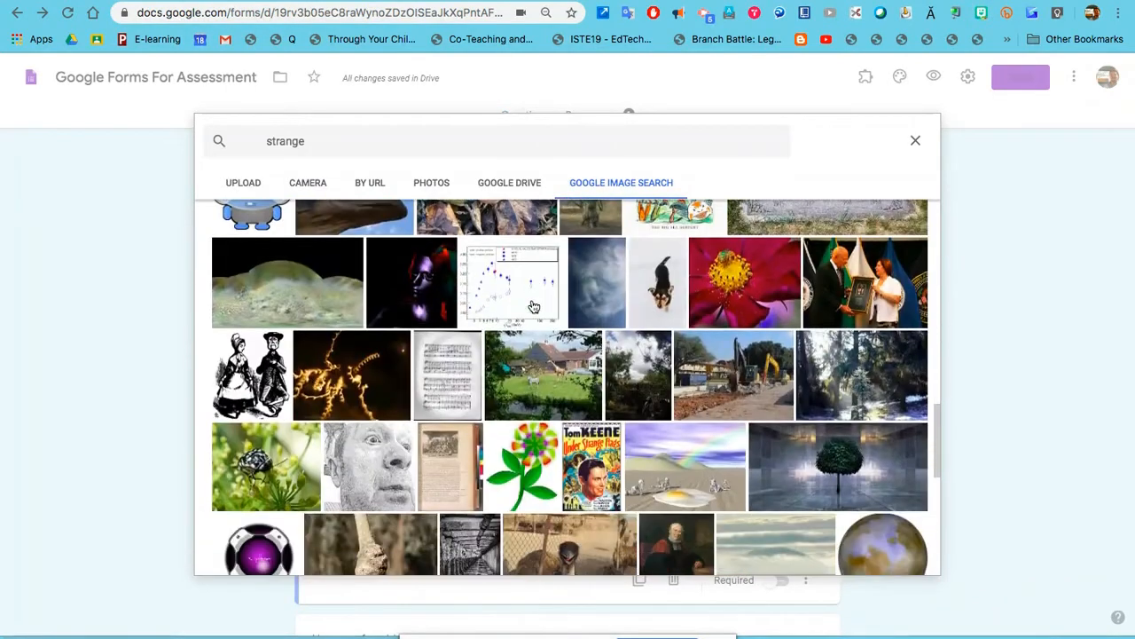
scroll(533, 306, up, 2)
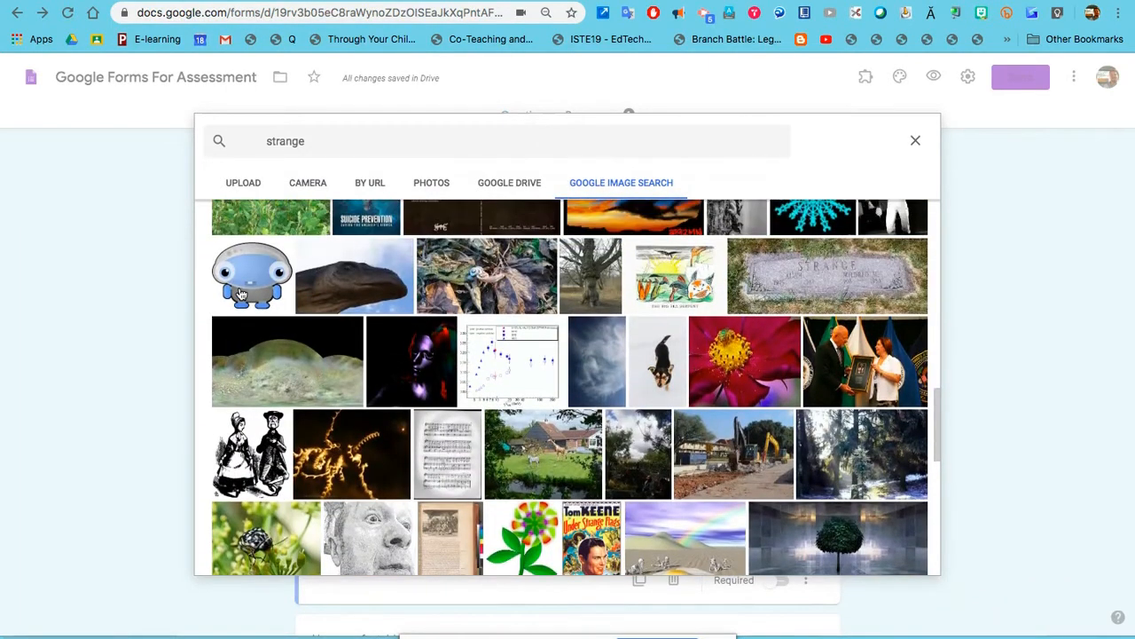
click(244, 293)
click(901, 564)
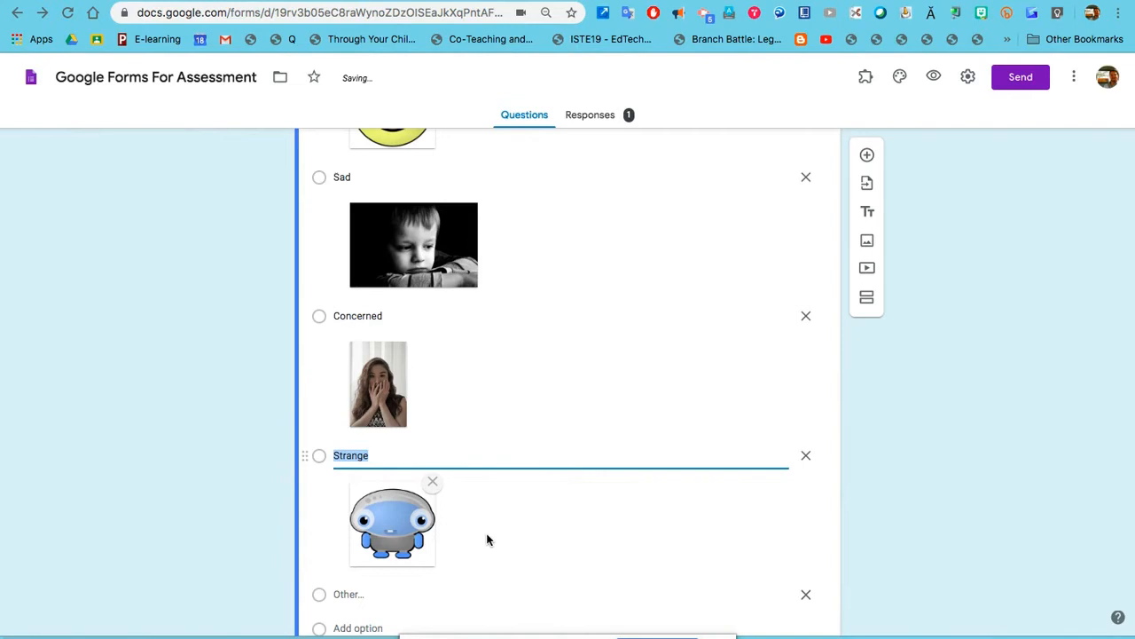
scroll(486, 540, down, 3)
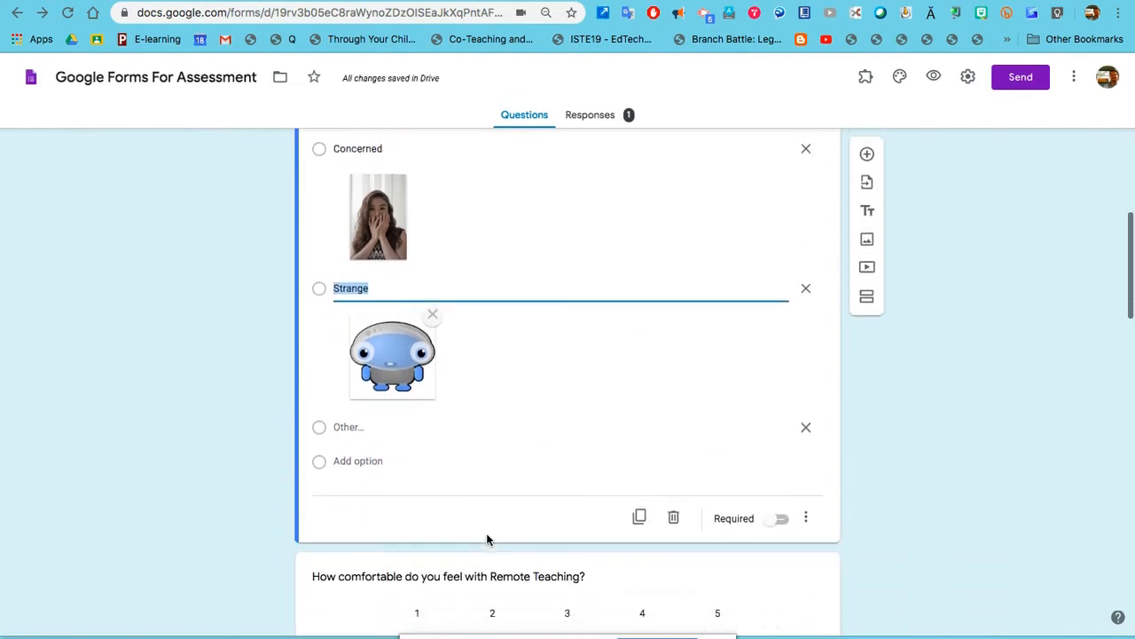
Label the remote-teaching scale's 1 end 'Not good' and 5 end 'I'm an Ace'.
scroll(493, 454, up, 10)
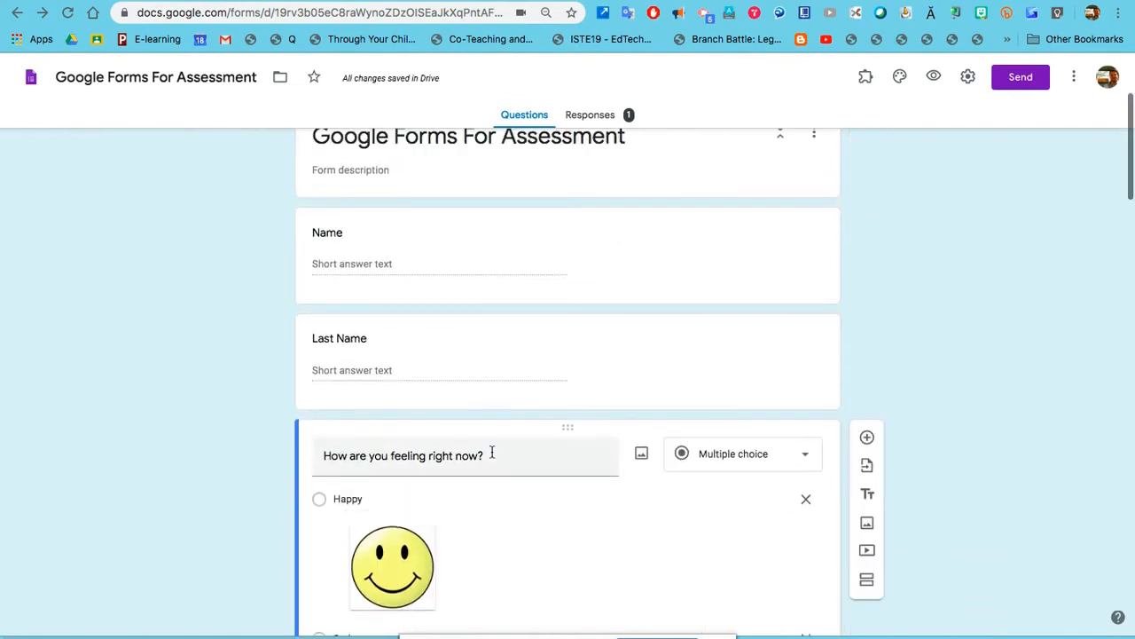
scroll(621, 533, down, 10)
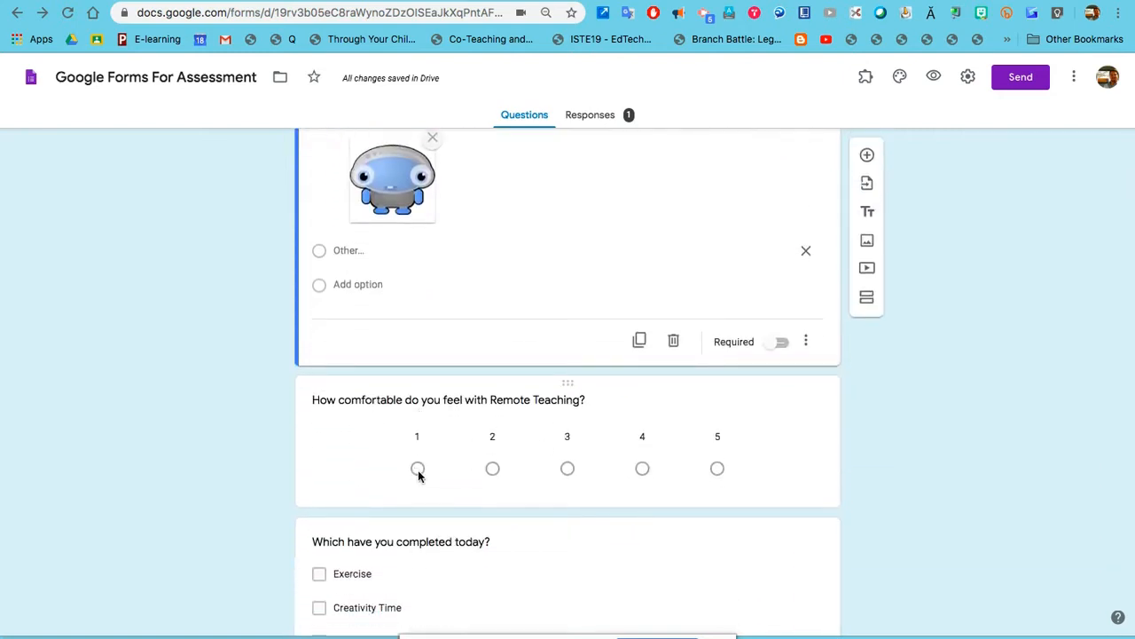
click(747, 467)
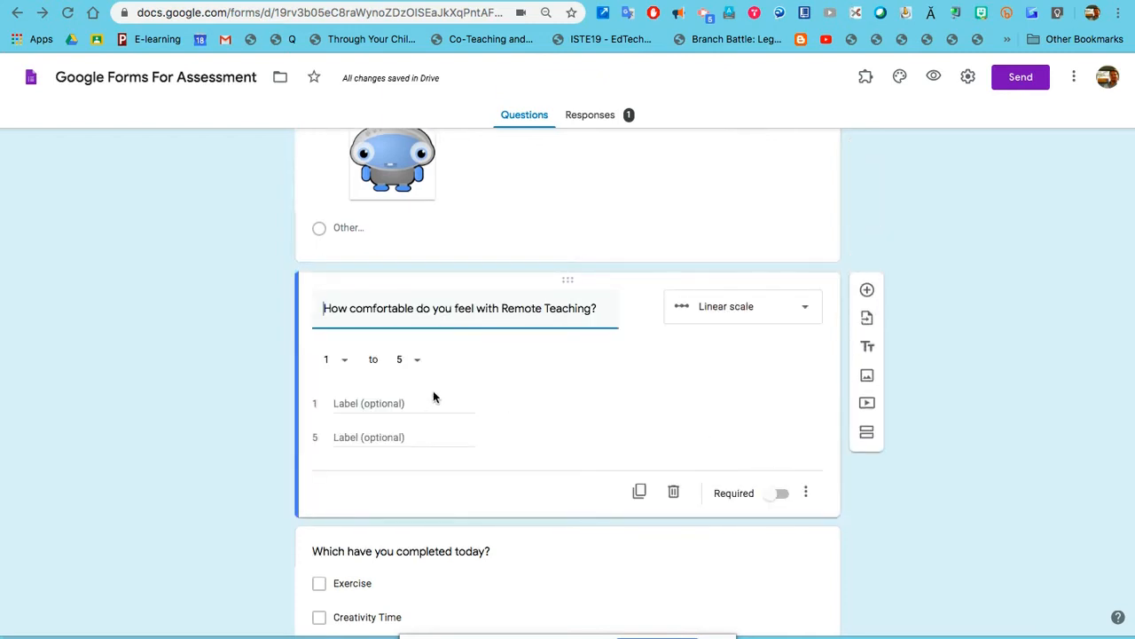
click(391, 404)
text(Not good)
key(Tab)
text(I'm )
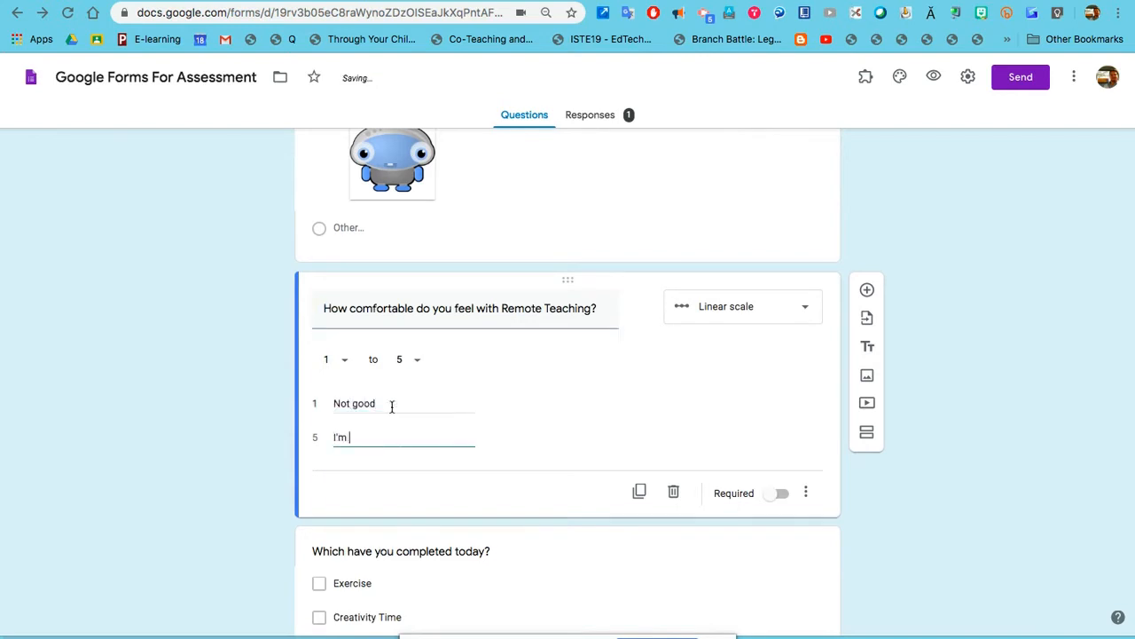
text(an Ace)
click(494, 462)
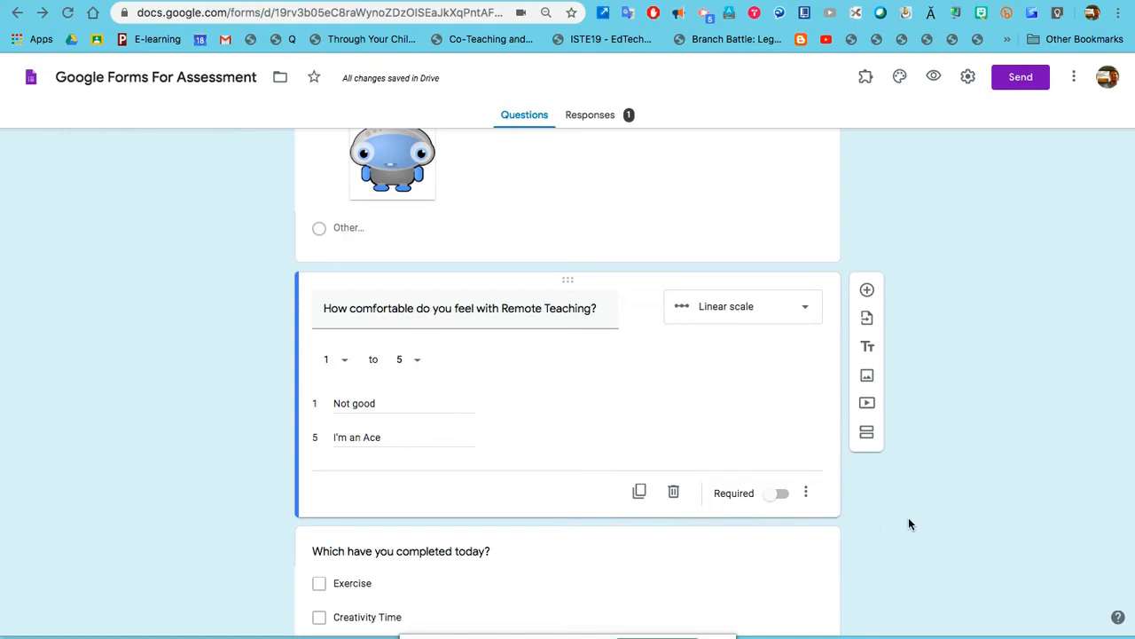
scroll(880, 533, down, 3)
click(684, 472)
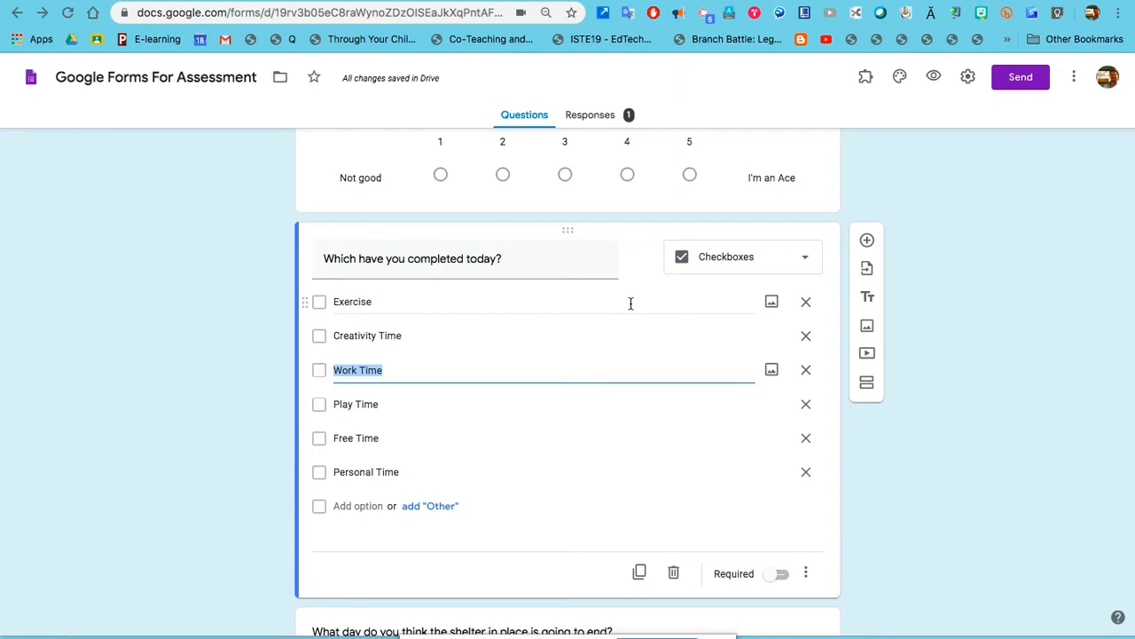
click(804, 574)
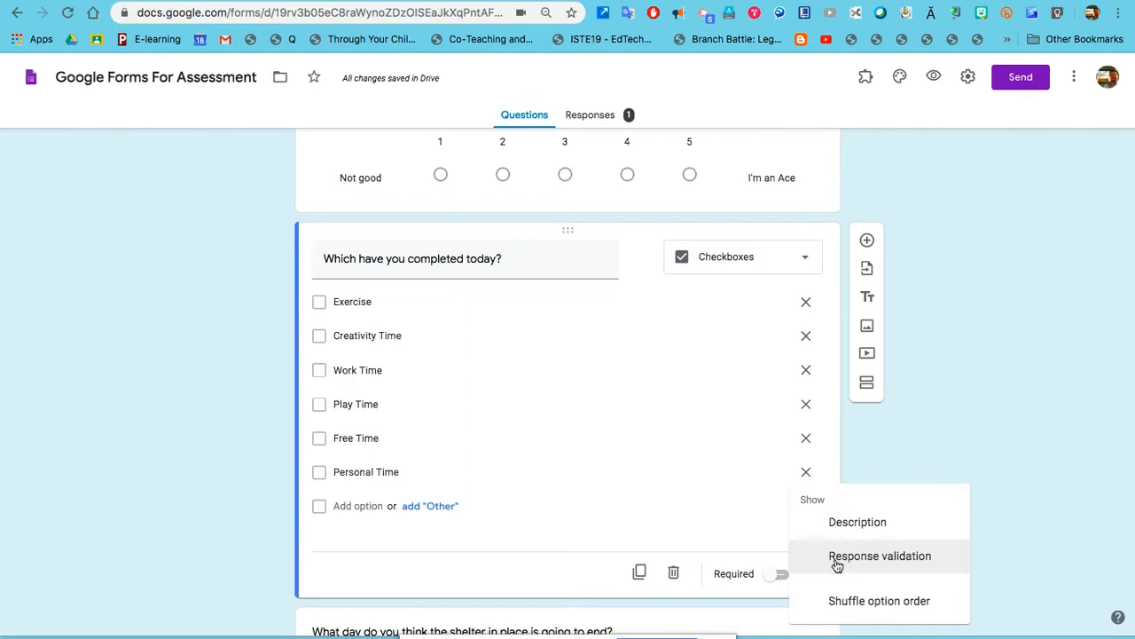
click(837, 559)
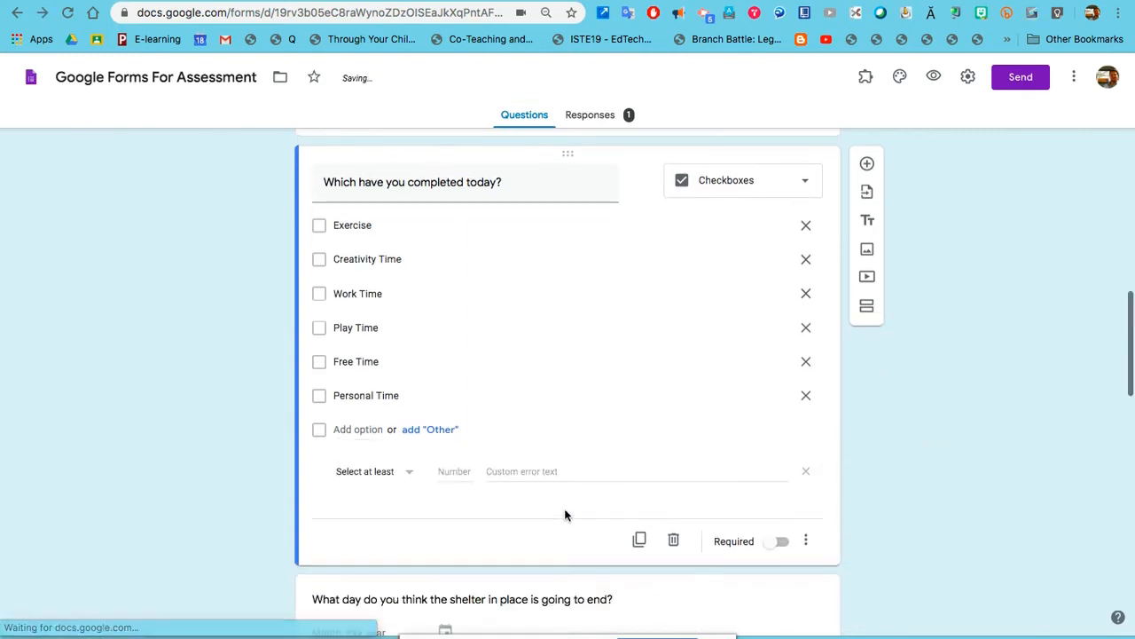
click(404, 477)
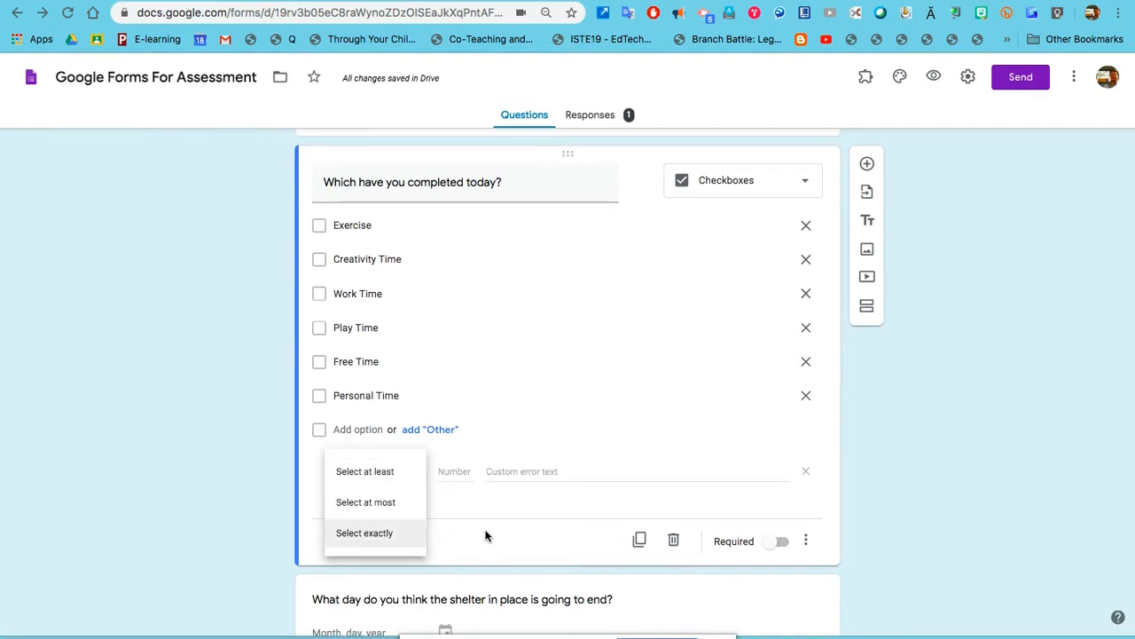
click(247, 449)
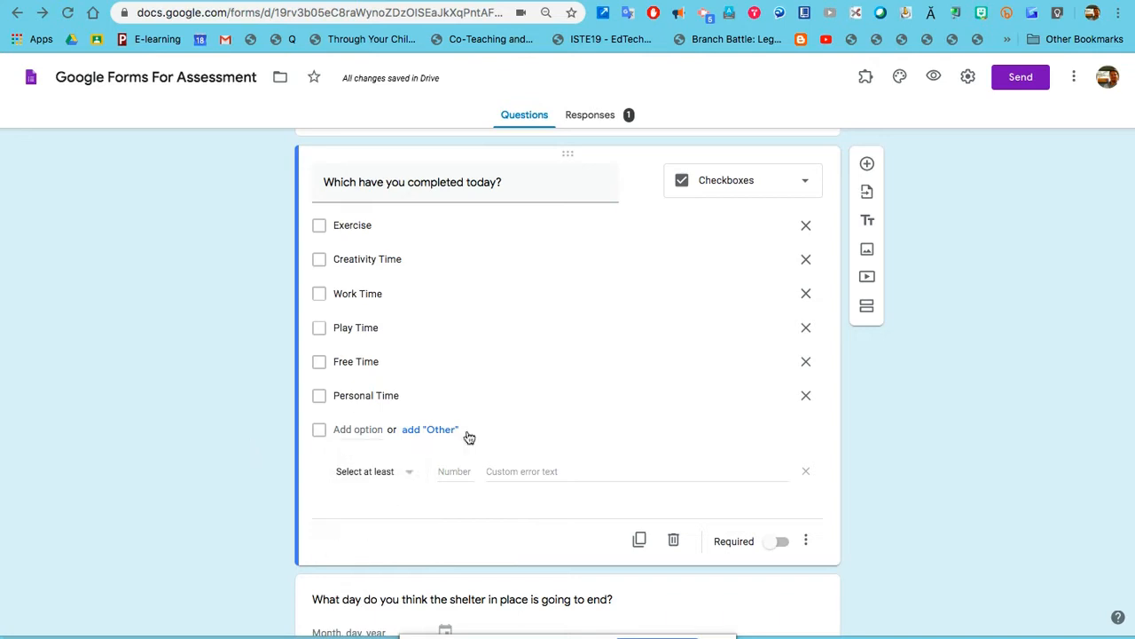
click(808, 474)
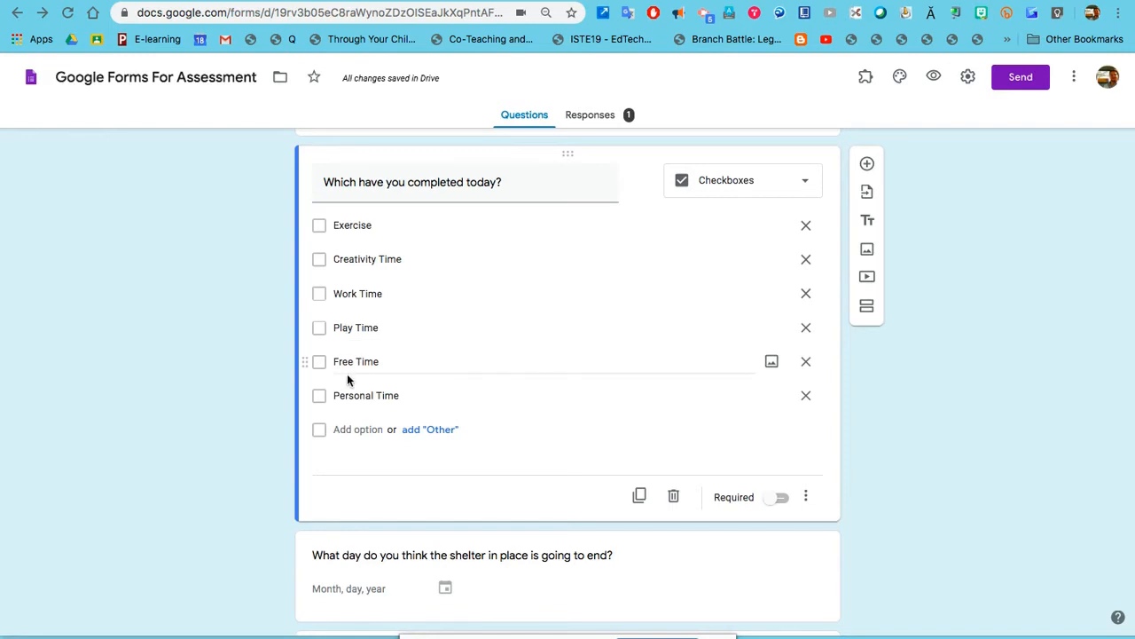
scroll(470, 401, down, 3)
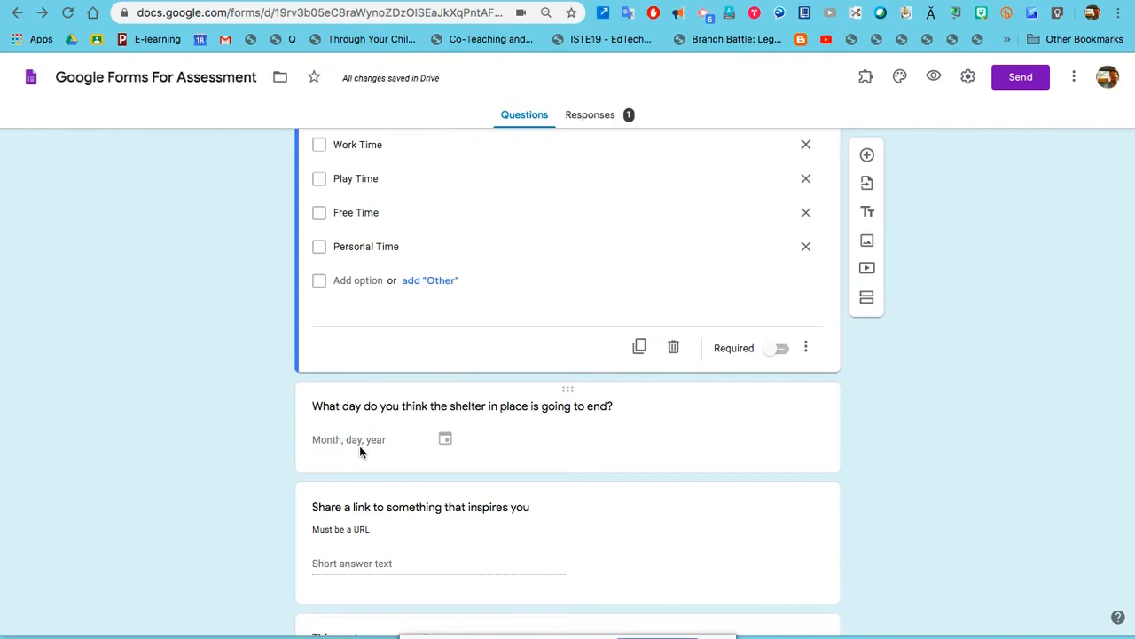
scroll(359, 445, down, 1)
scroll(329, 489, down, 1)
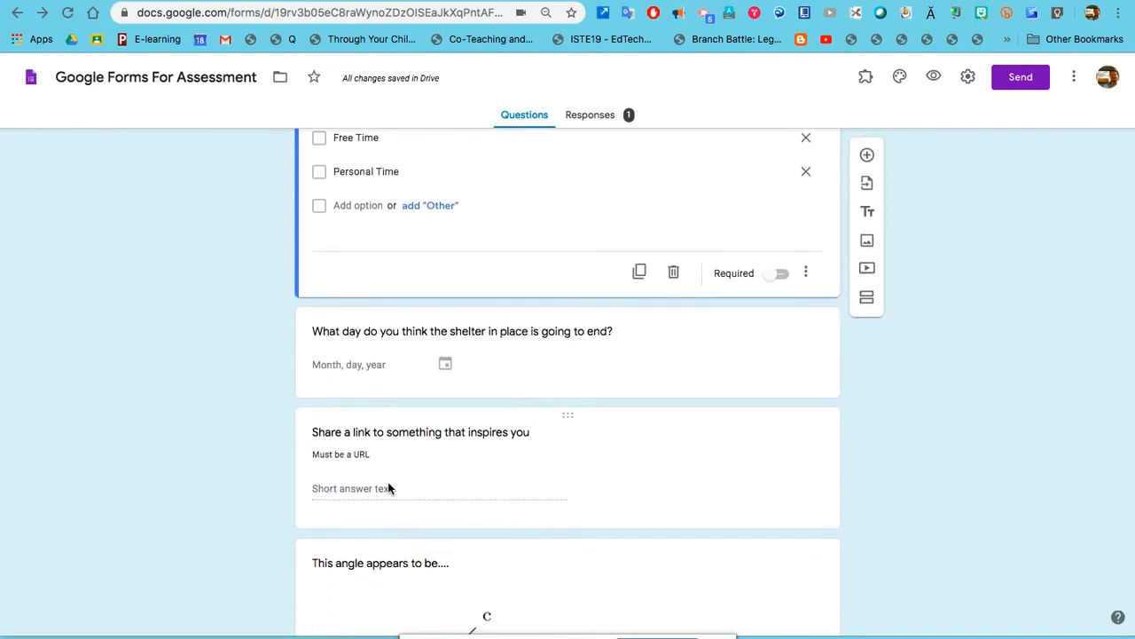
scroll(388, 488, down, 2)
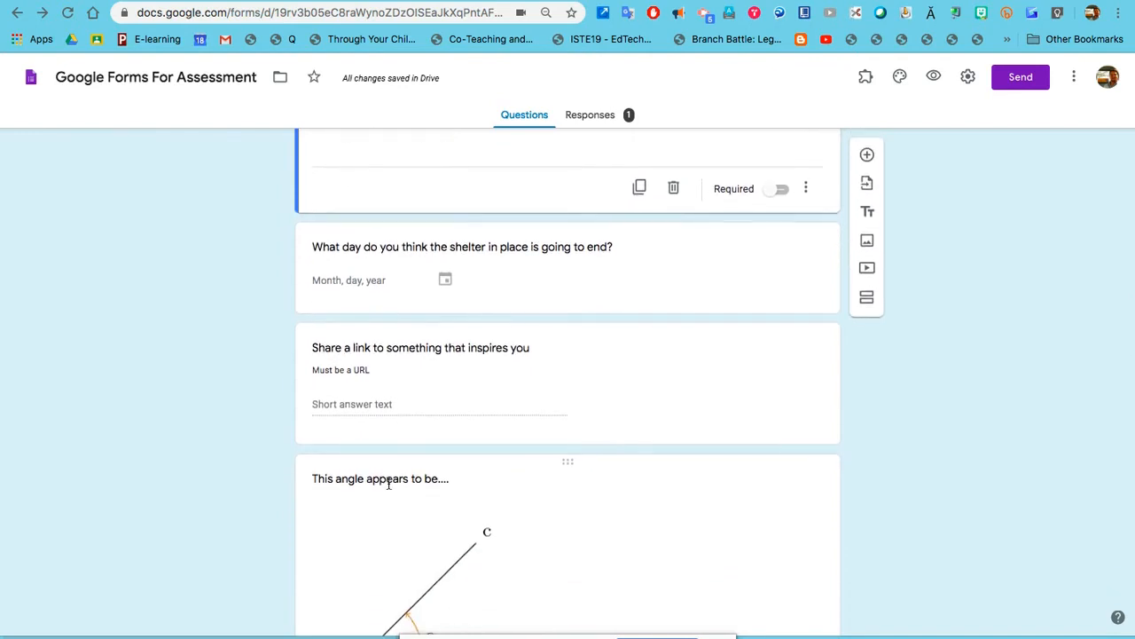
scroll(387, 483, down, 2)
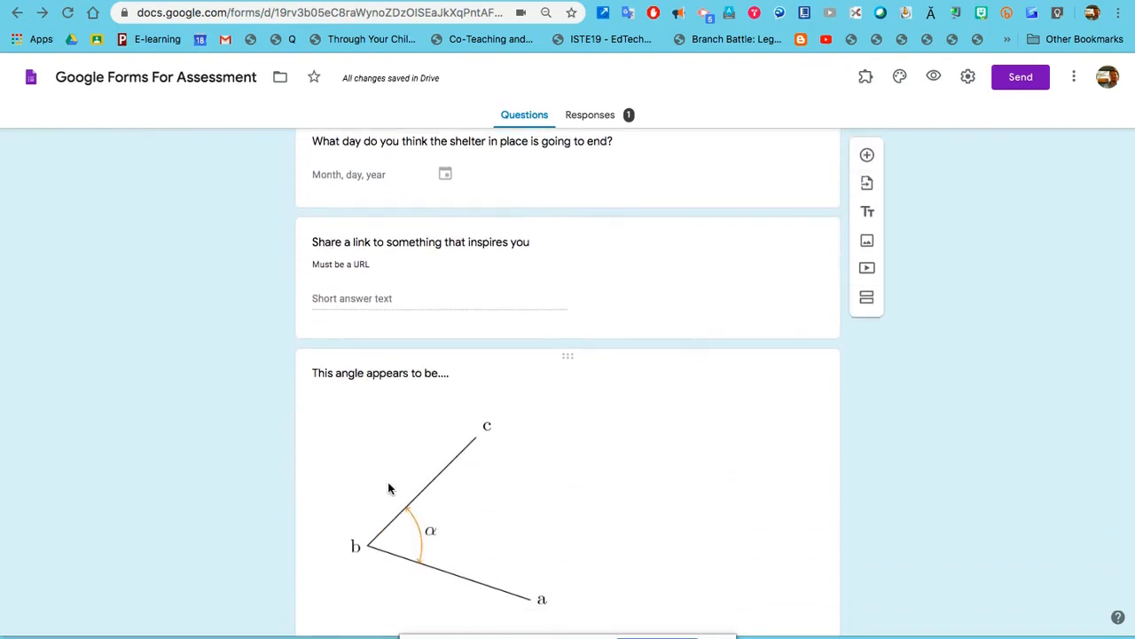
scroll(461, 483, down, 2)
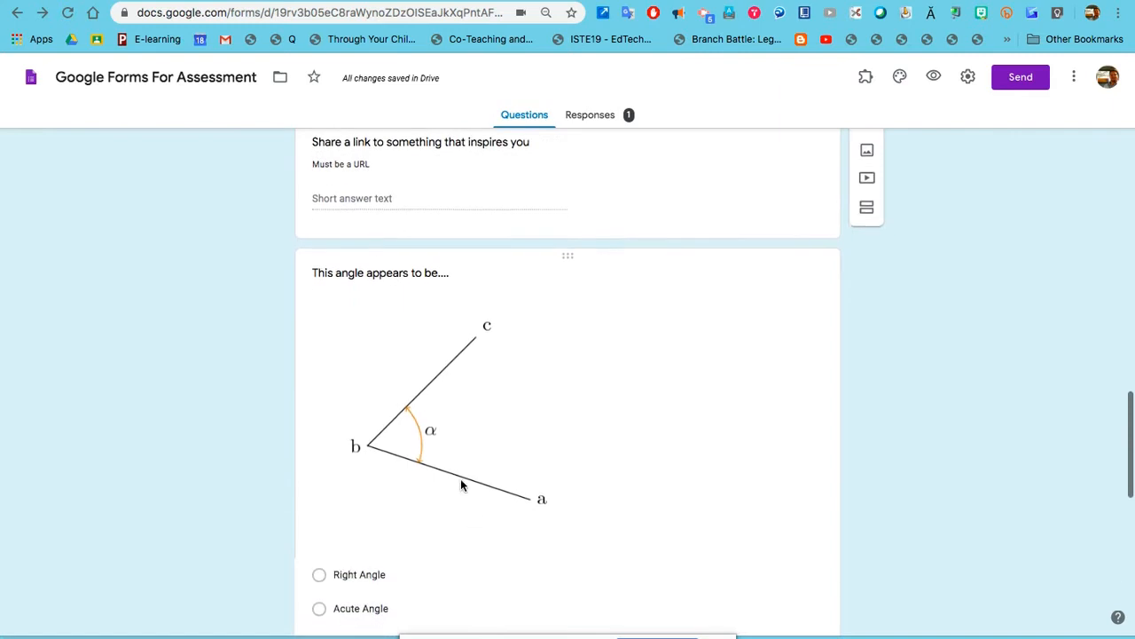
click(469, 387)
scroll(648, 373, up, 2)
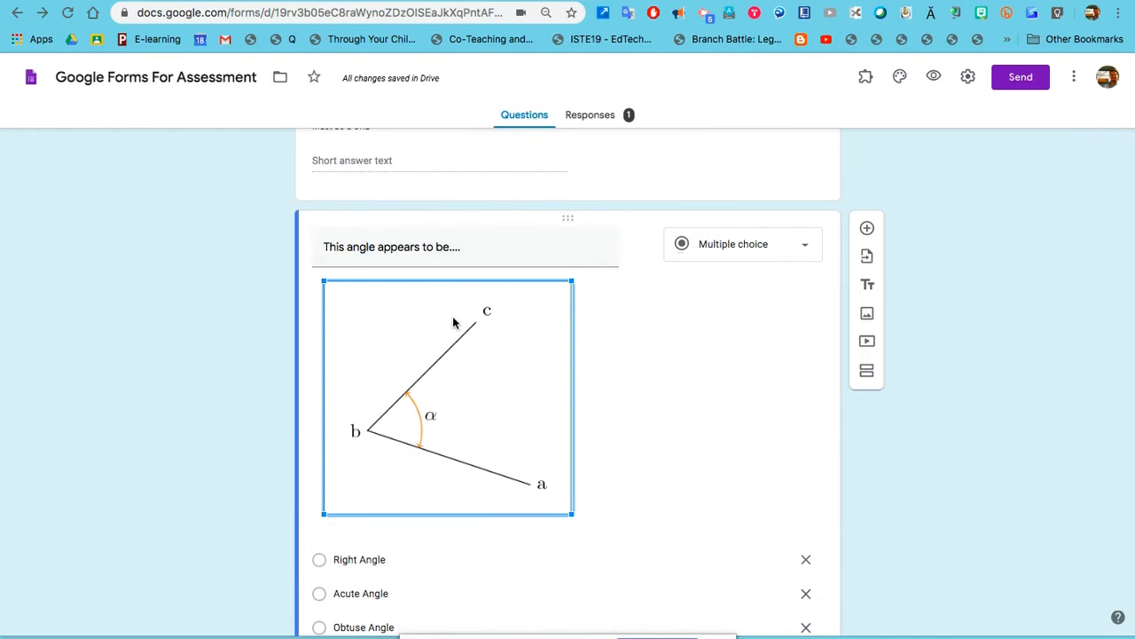
click(237, 334)
scroll(235, 330, down, 3)
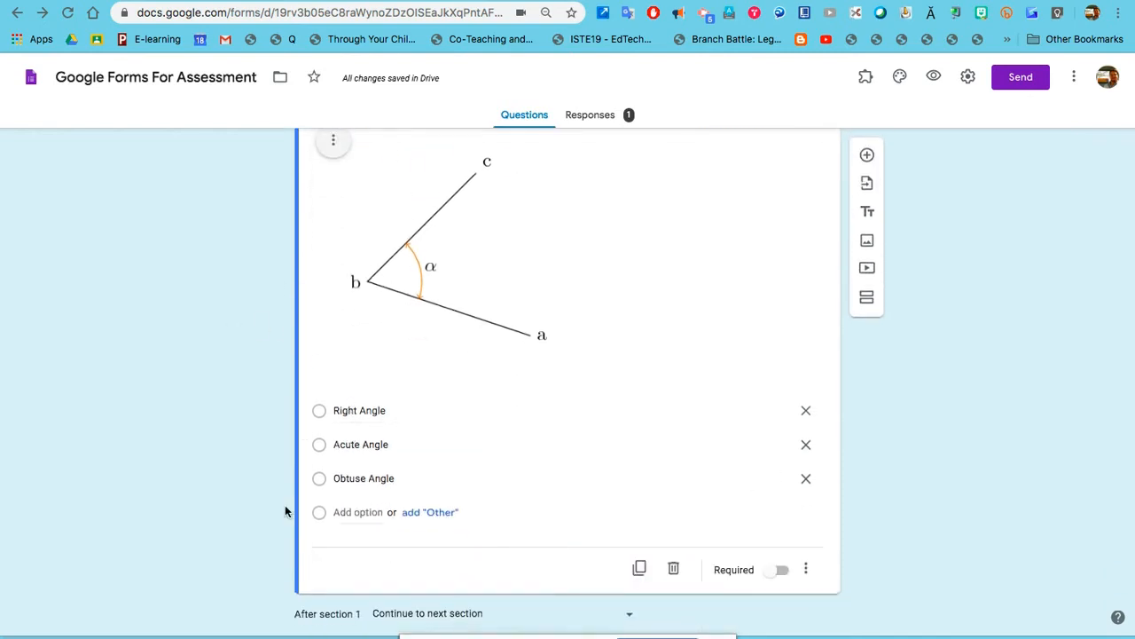
scroll(240, 512, down, 5)
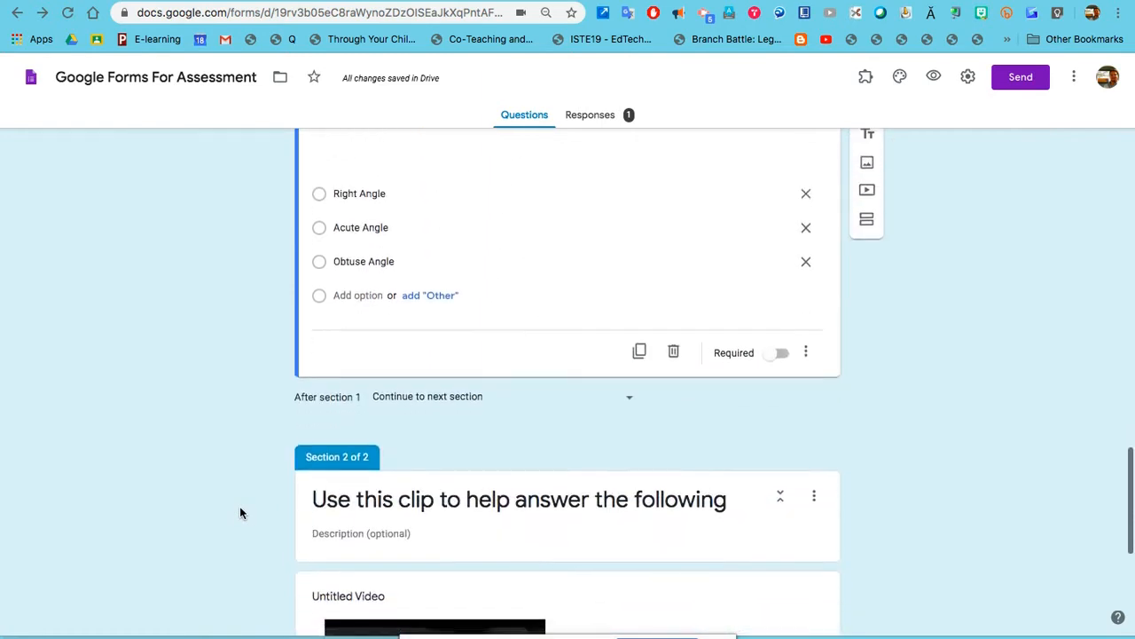
Scroll through the form to review the Section 2 video, long-answer and file-upload questions.
scroll(993, 427, up, 1)
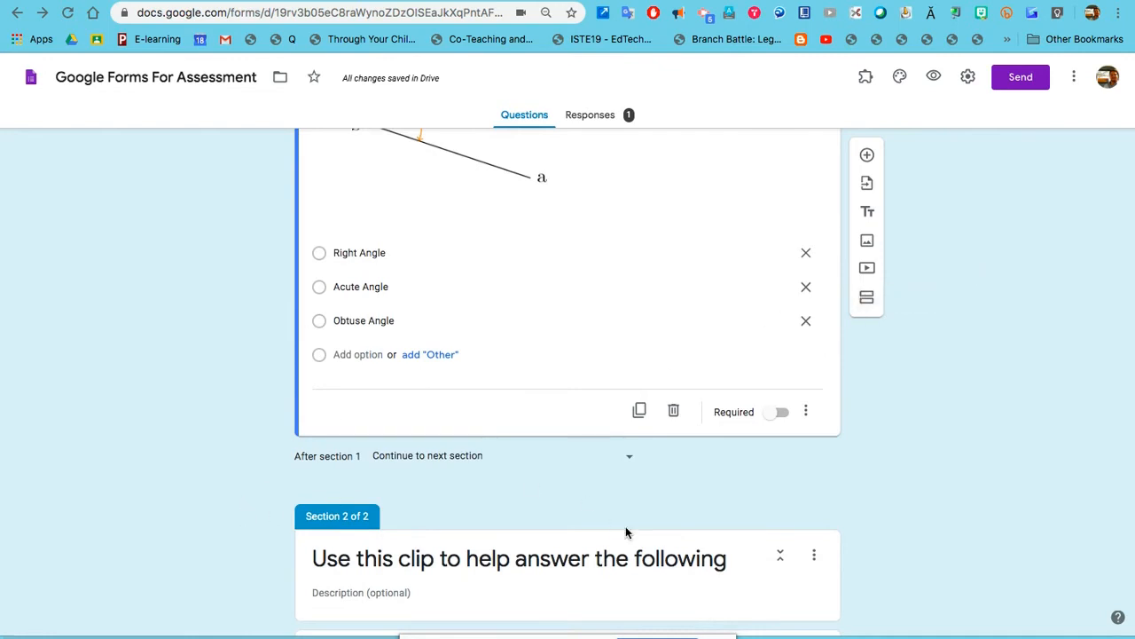
scroll(625, 530, down, 4)
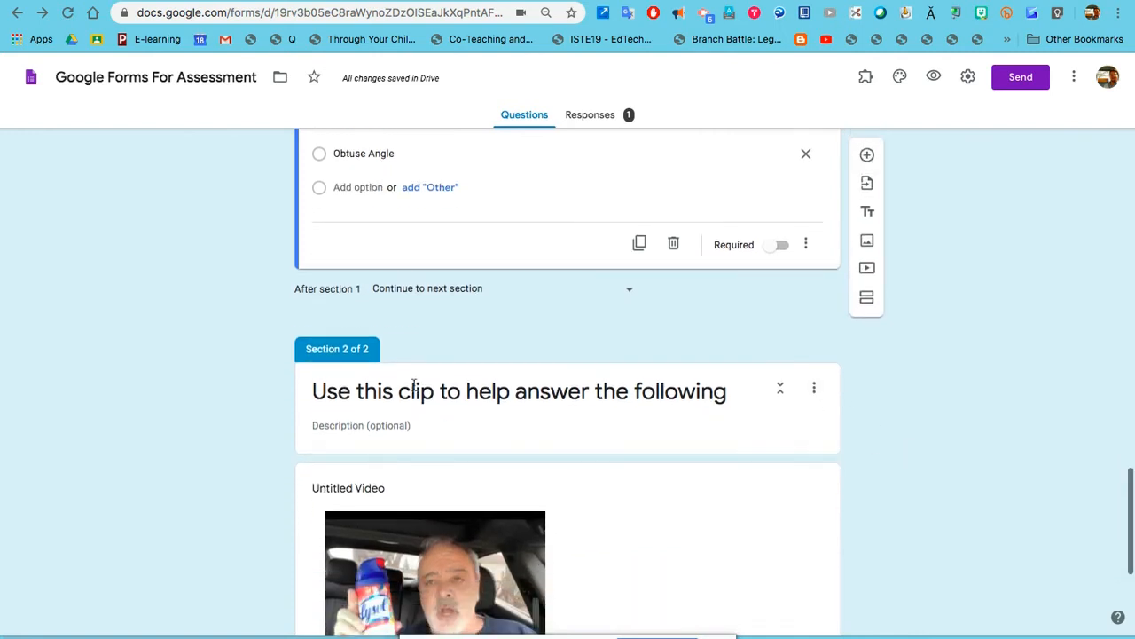
scroll(382, 408, down, 1)
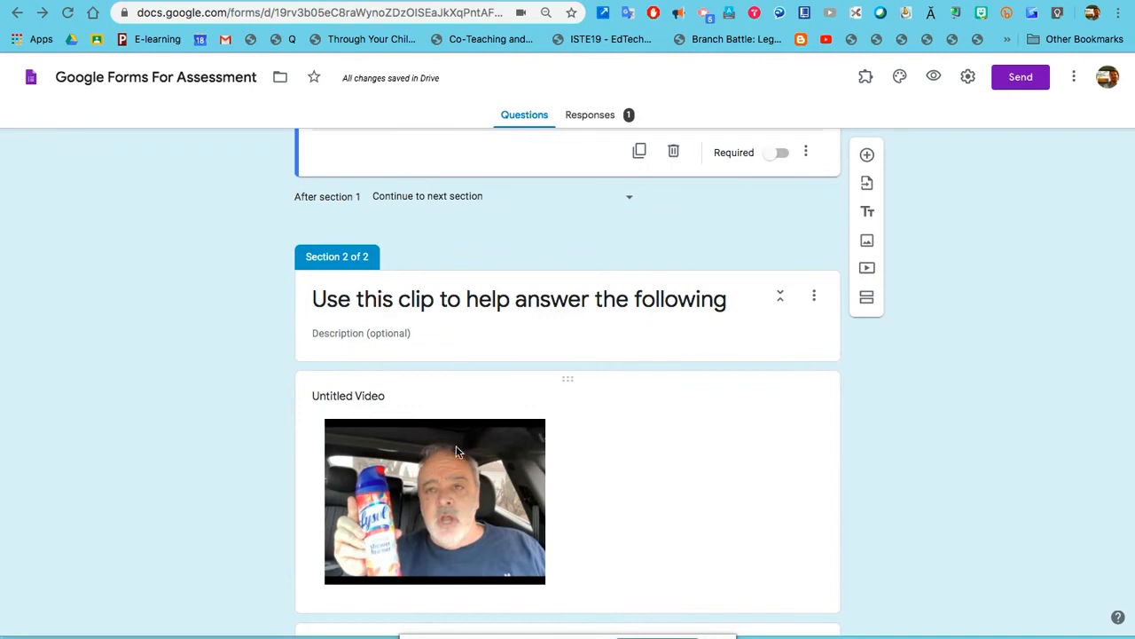
scroll(458, 514, down, 1)
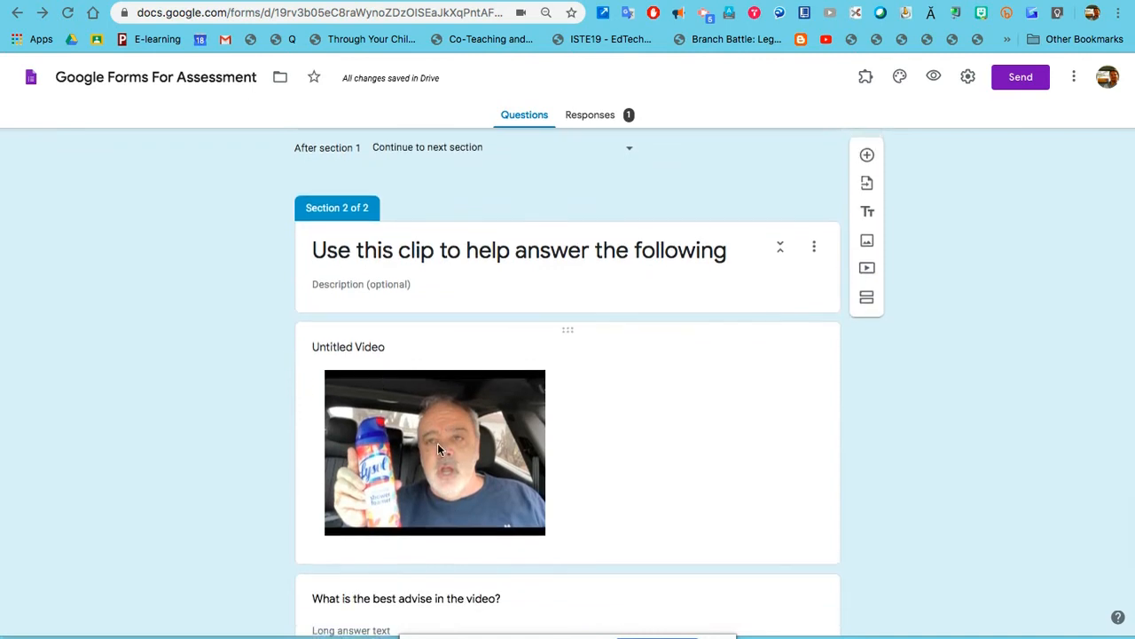
scroll(484, 566, down, 1)
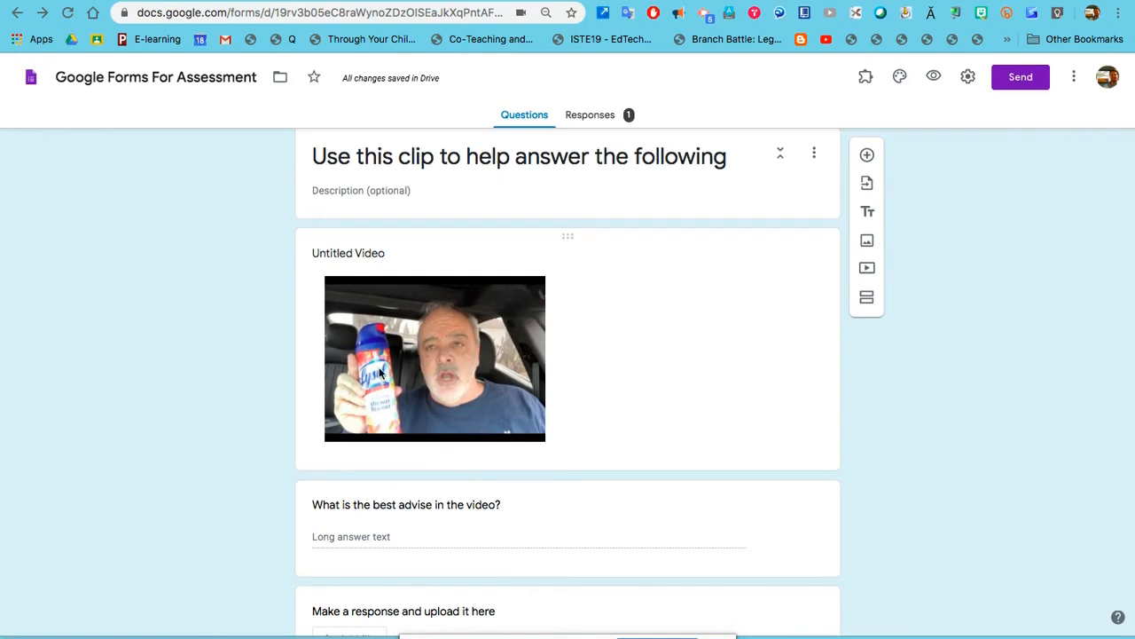
scroll(431, 501, down, 1)
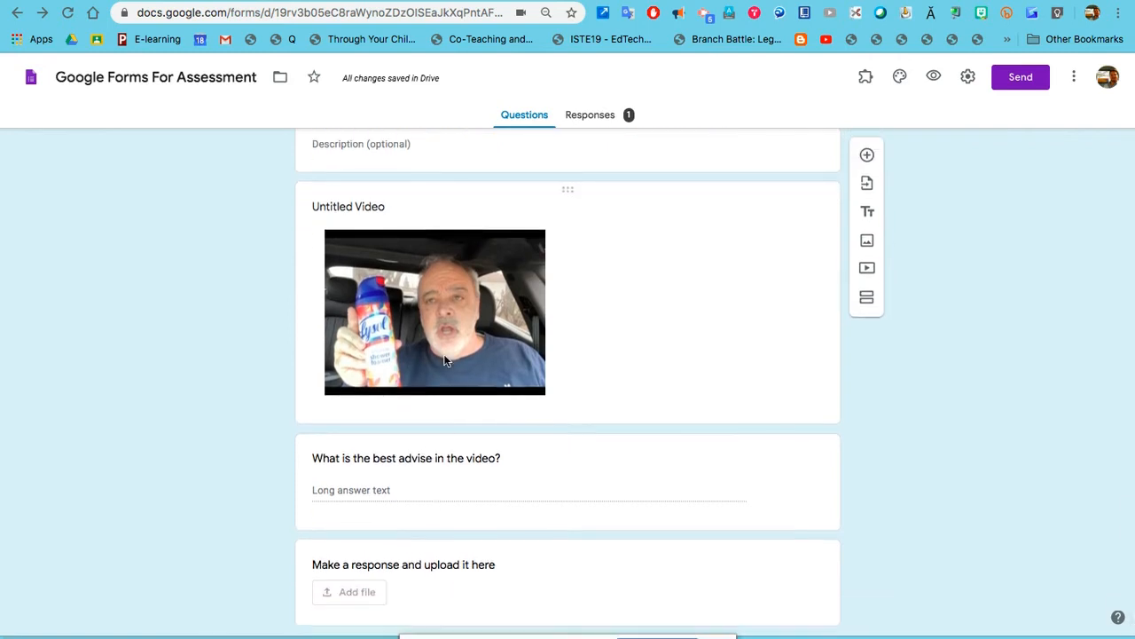
scroll(558, 505, down, 1)
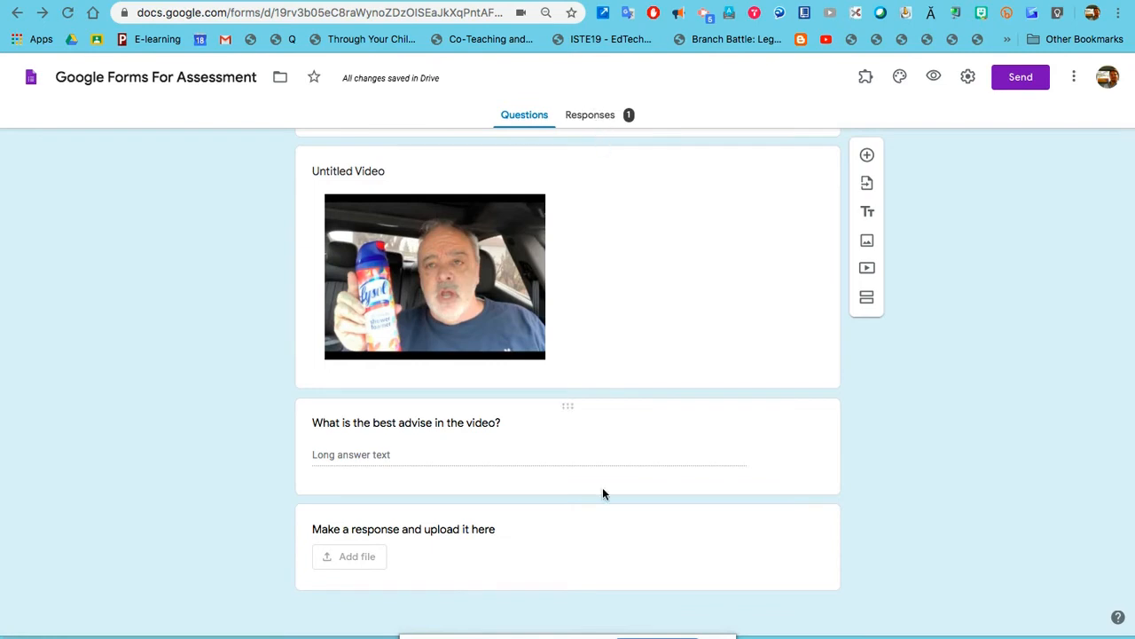
scroll(603, 489, up, 10)
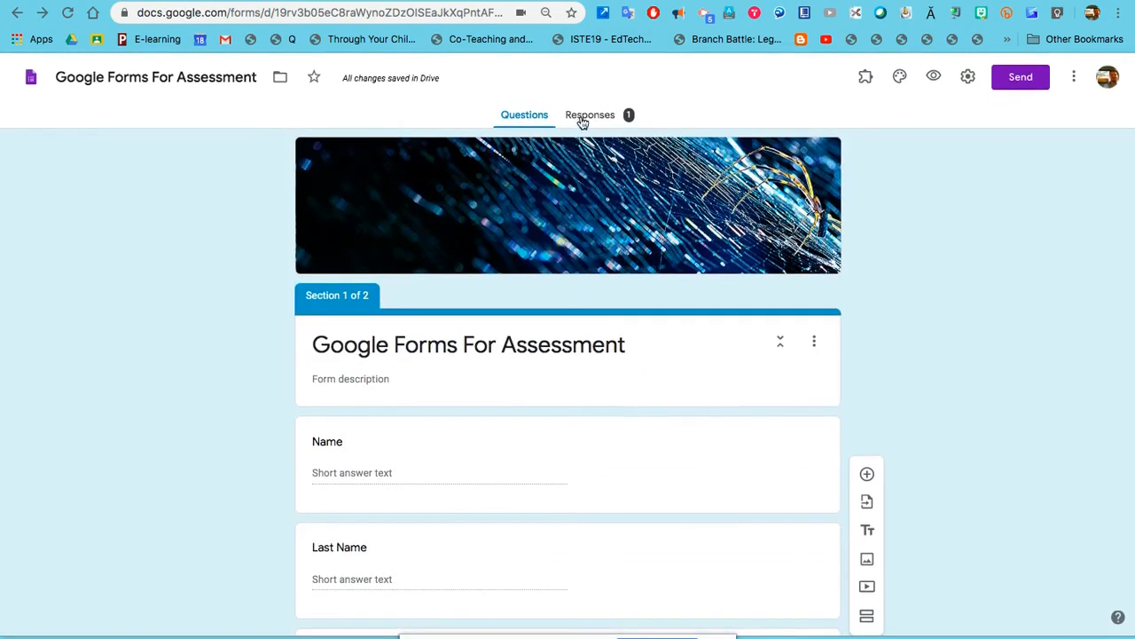
Preview the form, enter a first and last name, and choose Strange as the feeling.
click(935, 80)
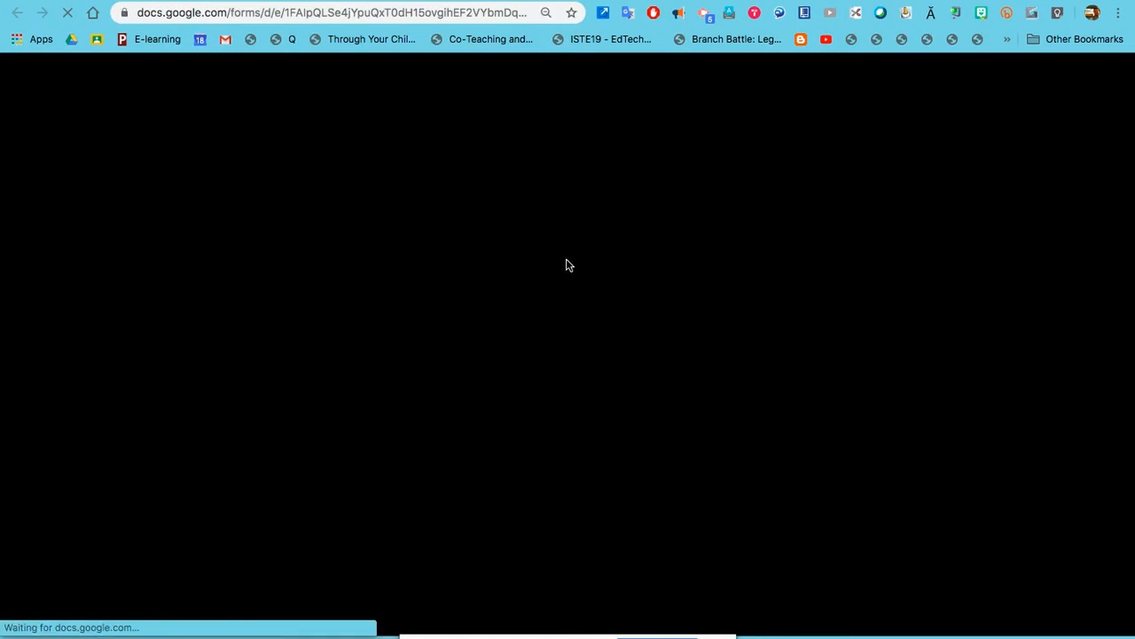
click(434, 360)
key(Tab)
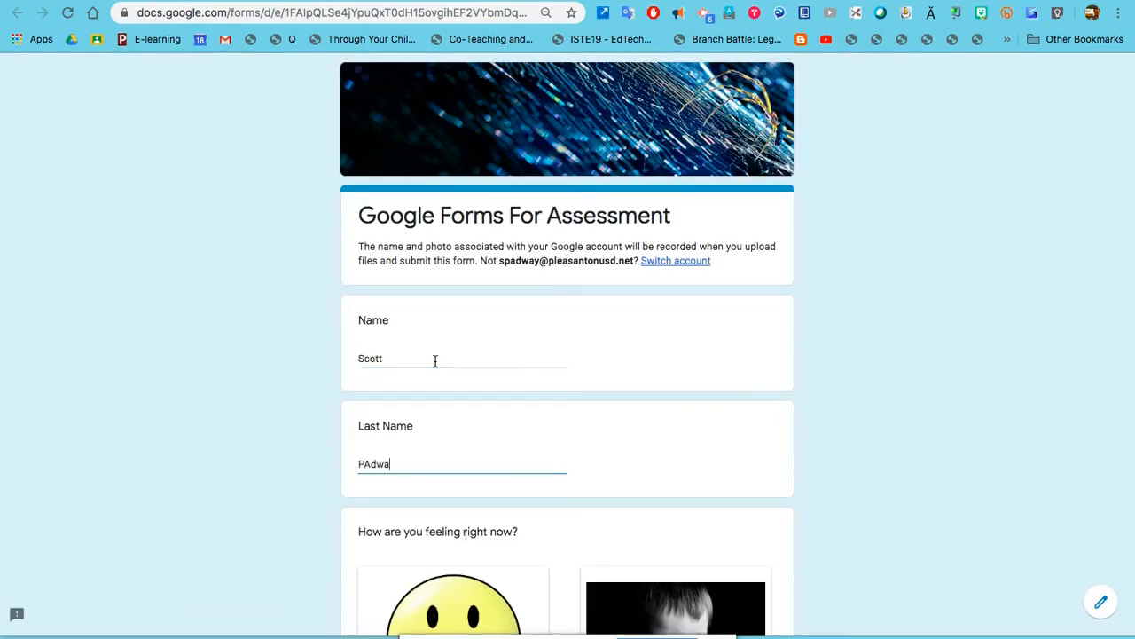
scroll(435, 359, down, 5)
click(588, 510)
Tick Work Time and Personal Time as completed today.
scroll(589, 513, down, 3)
scroll(589, 512, down, 1)
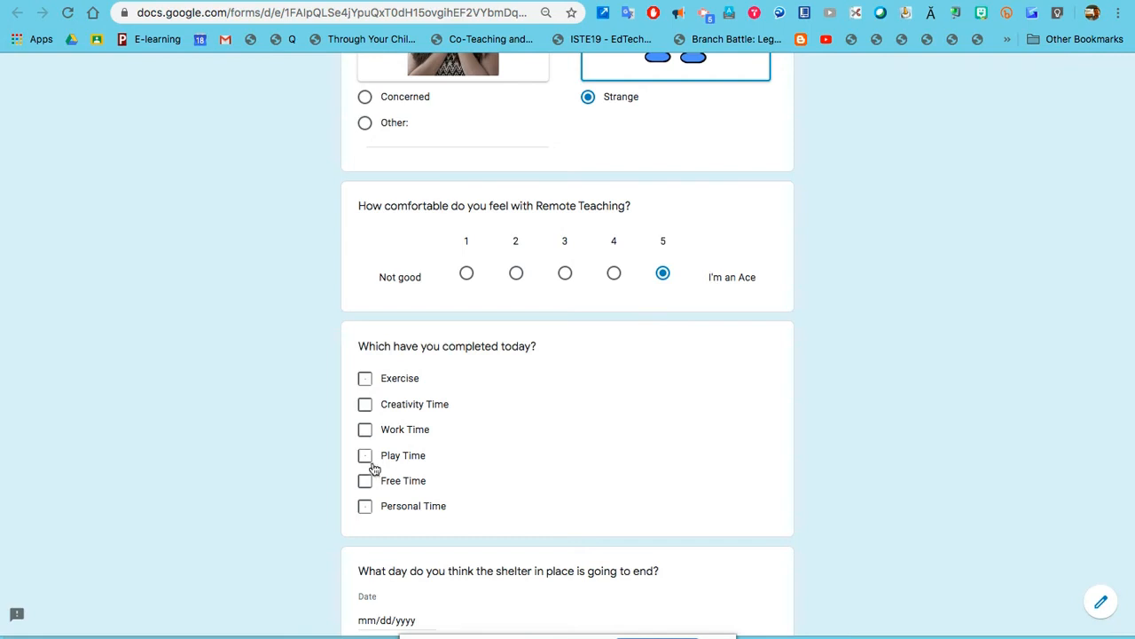
click(364, 432)
click(366, 507)
Set the shelter-in-place end date answer to 06/07/2020 using the calendar.
scroll(368, 509, down, 2)
click(401, 440)
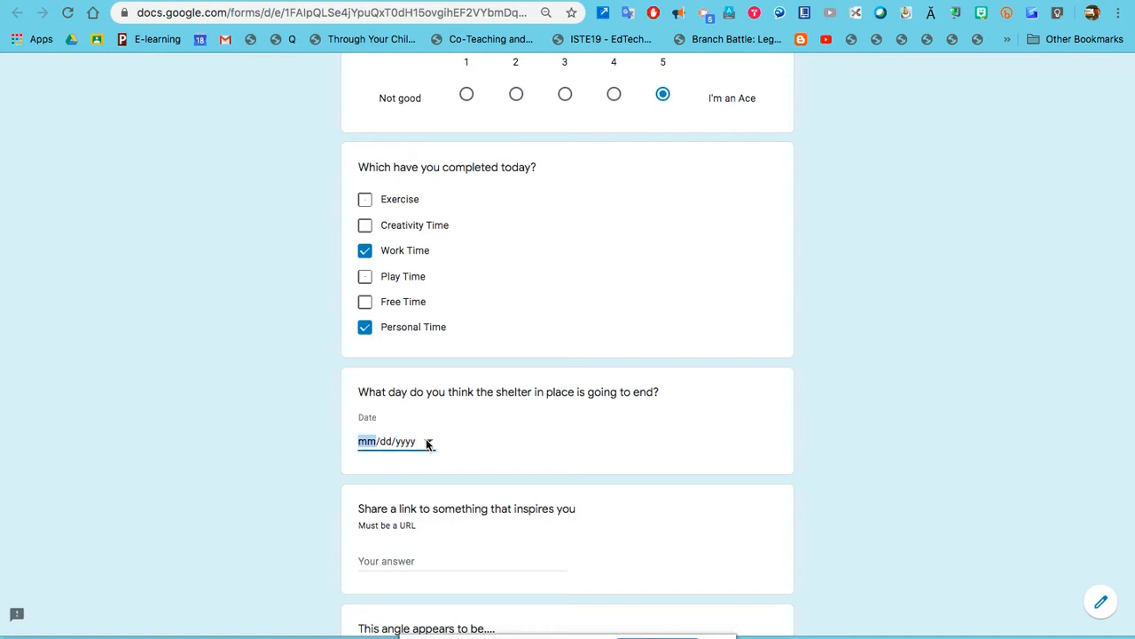
click(427, 442)
click(428, 468)
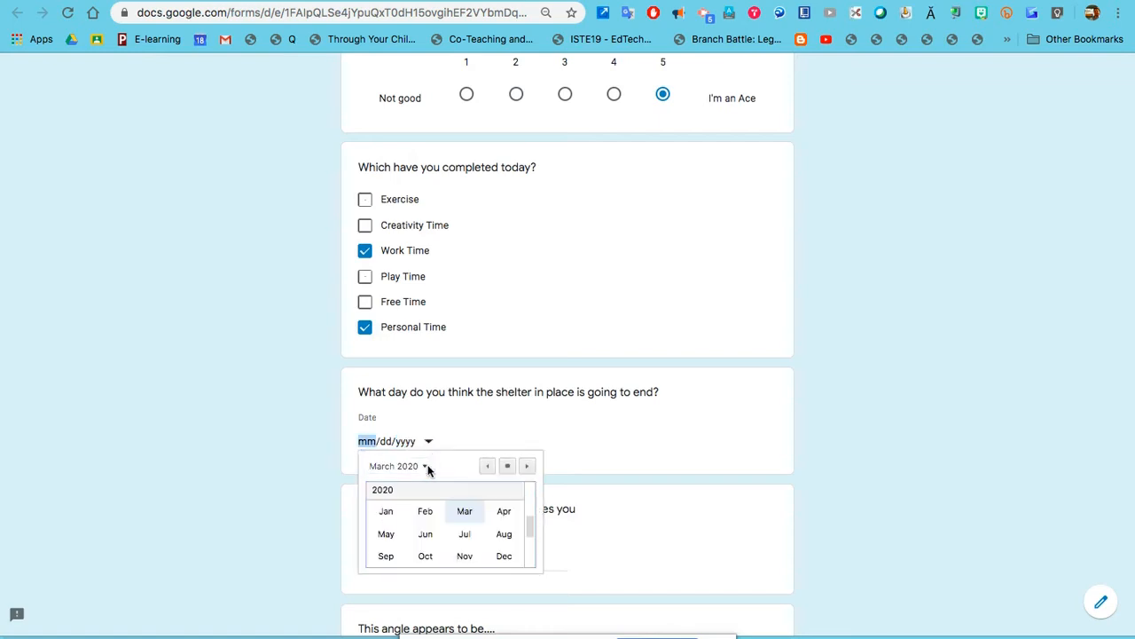
click(429, 536)
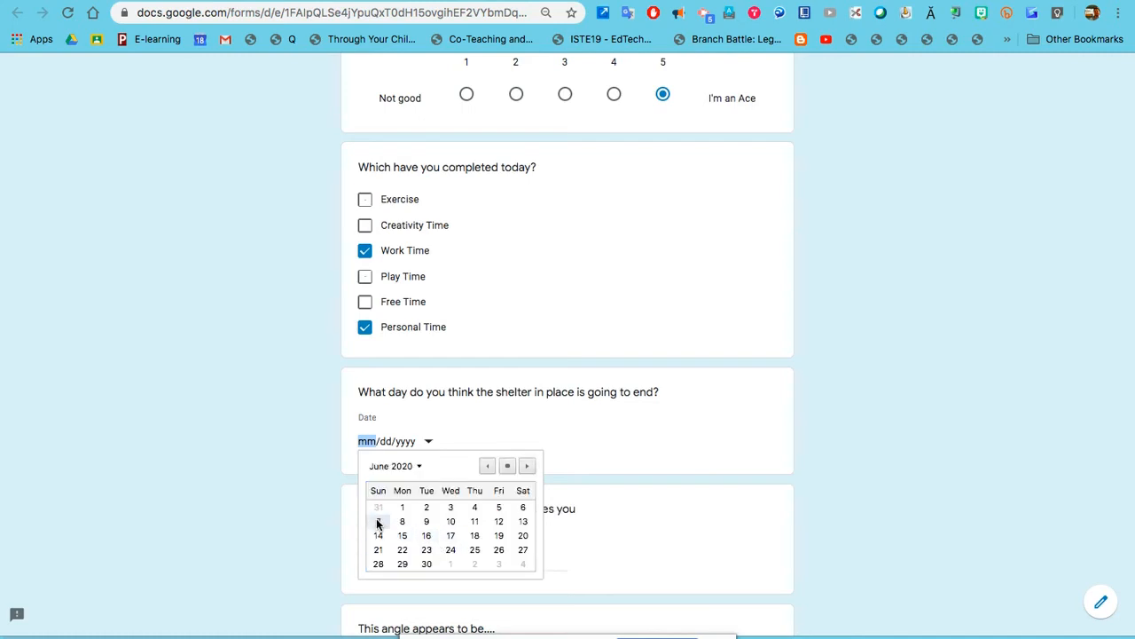
click(378, 521)
scroll(603, 527, down, 3)
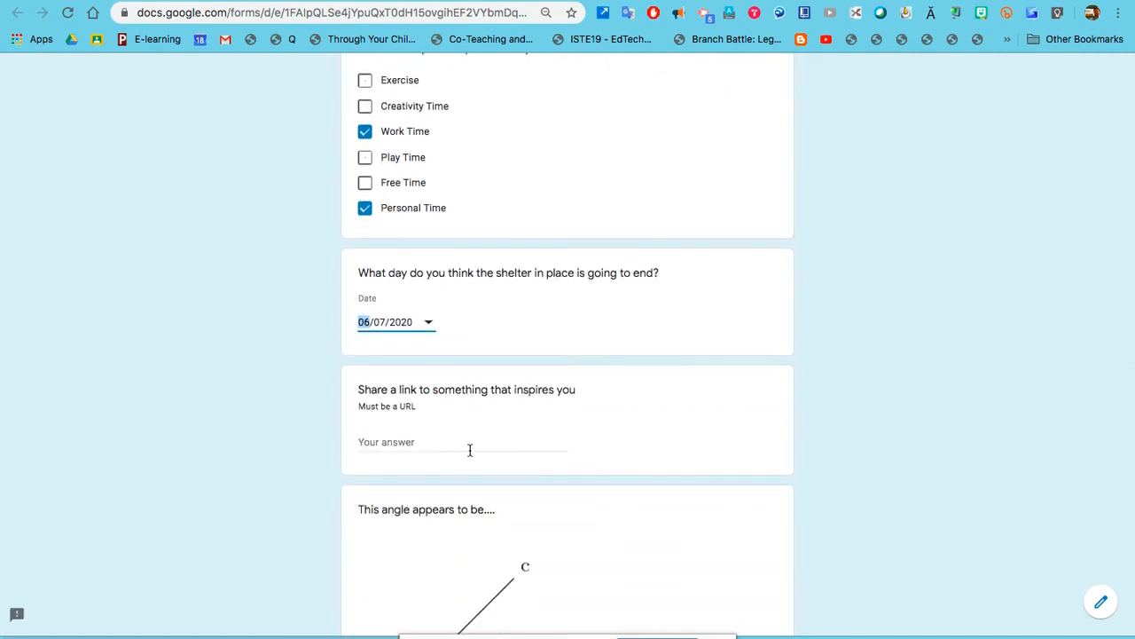
Paste the ABC News tweet's URL as the inspiring link and choose Acute Angle.
click(841, 2)
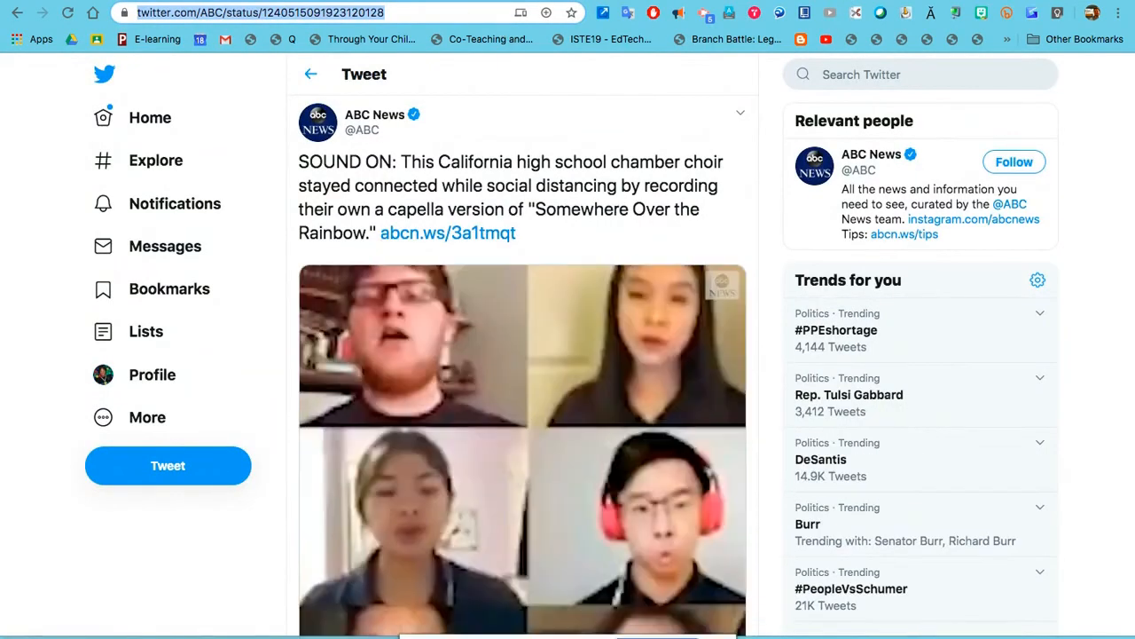
key(ctrl+shift+Tab)
click(438, 441)
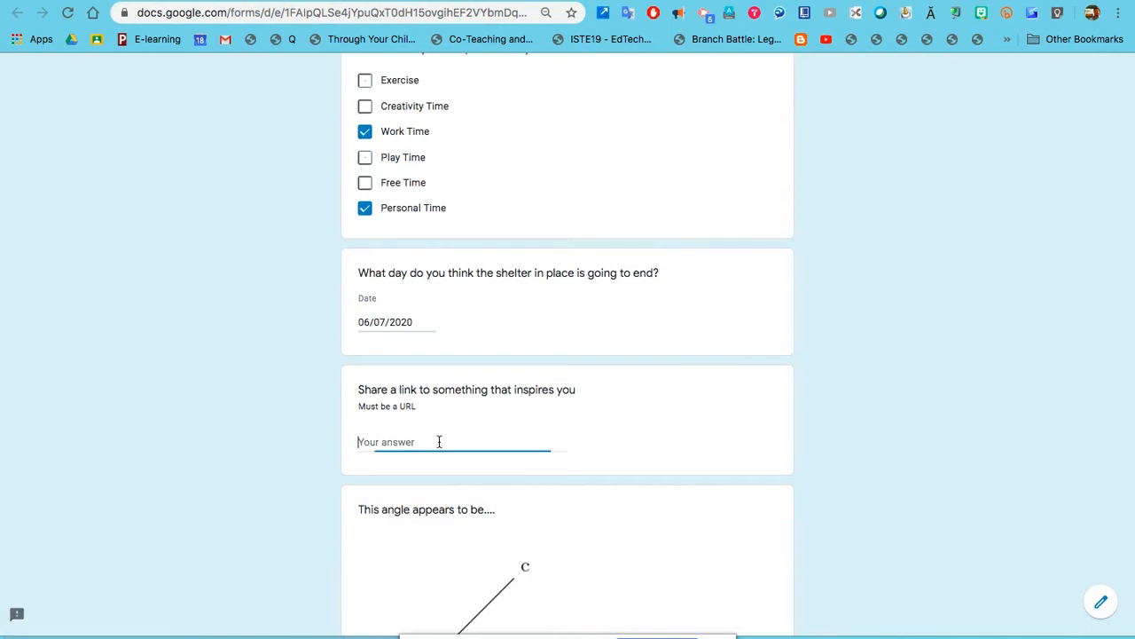
key(ctrl+v)
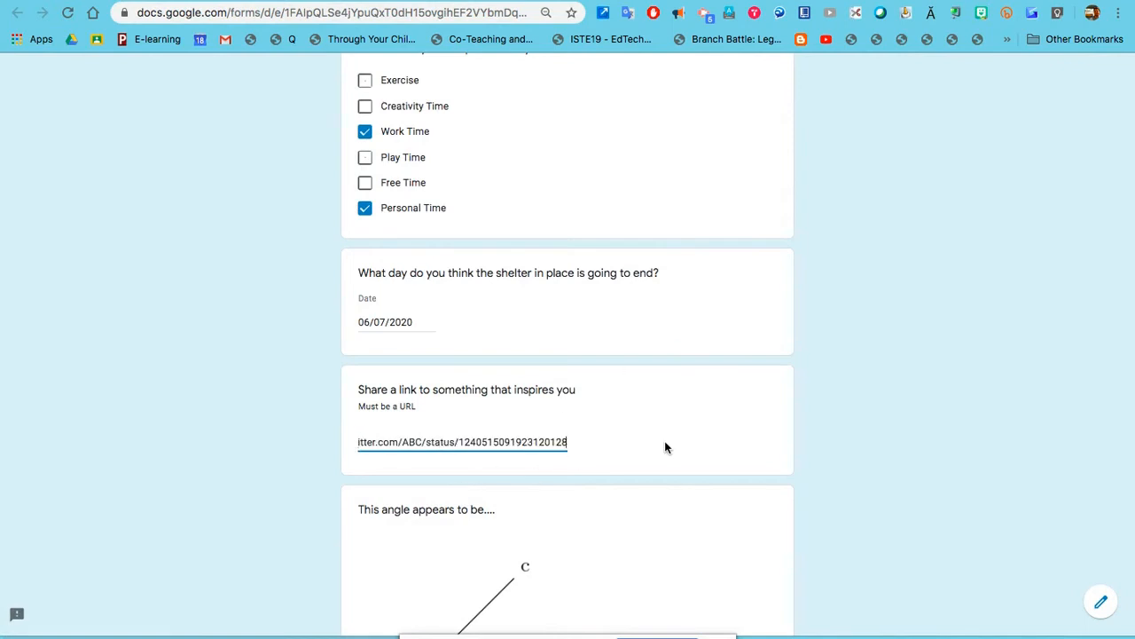
scroll(666, 448, down, 4)
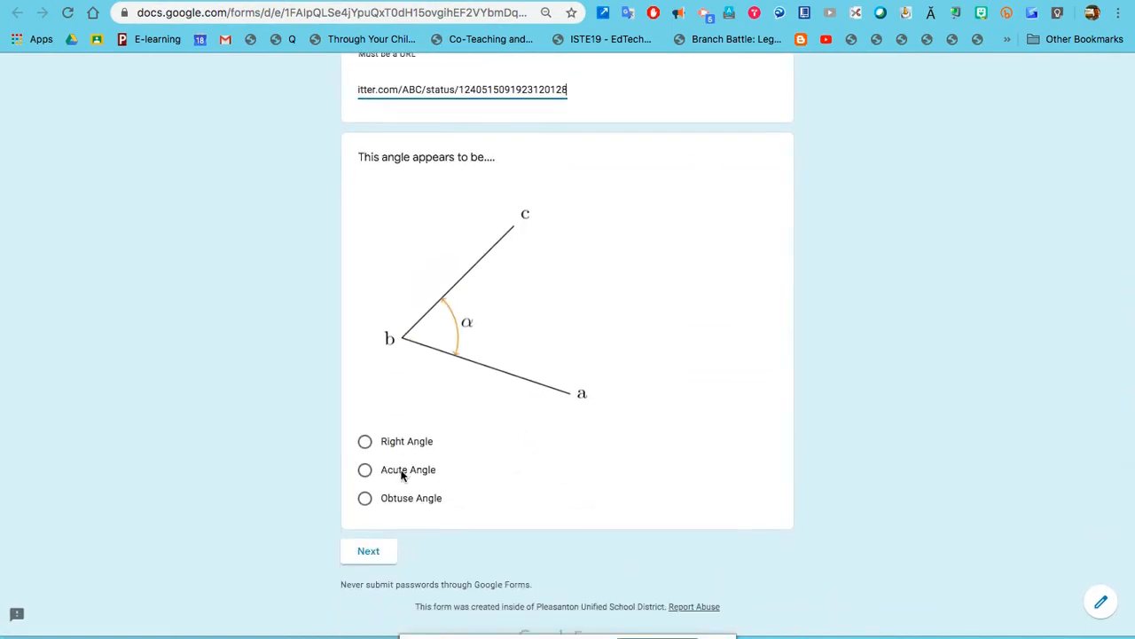
click(399, 472)
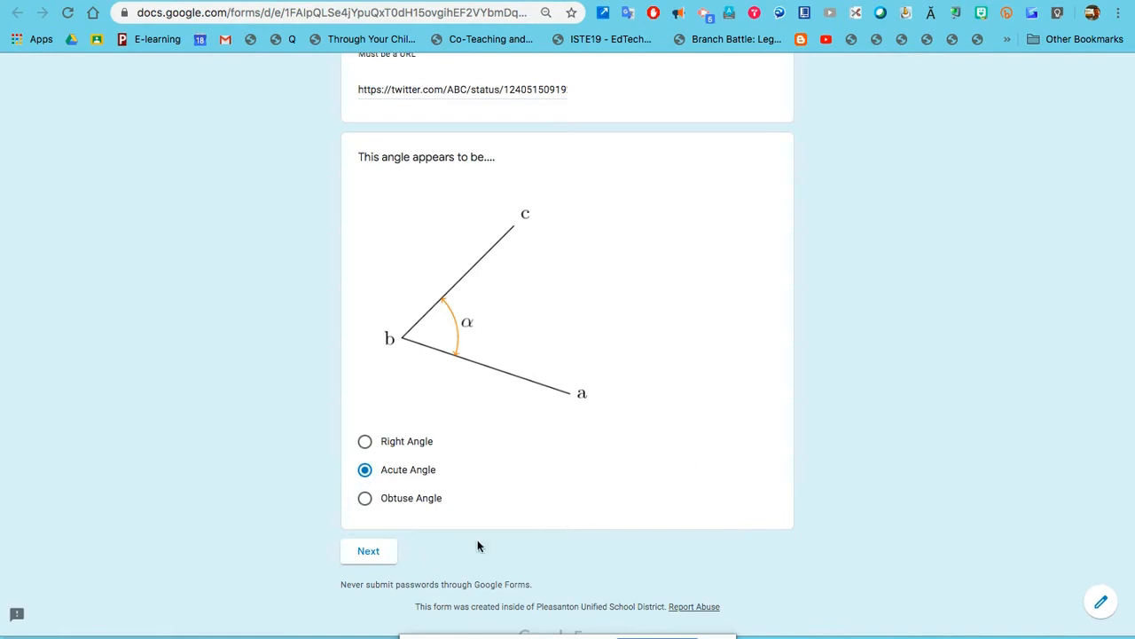
Continue to section two and answer the video question with 'Garbage bags are for garbage'.
click(370, 552)
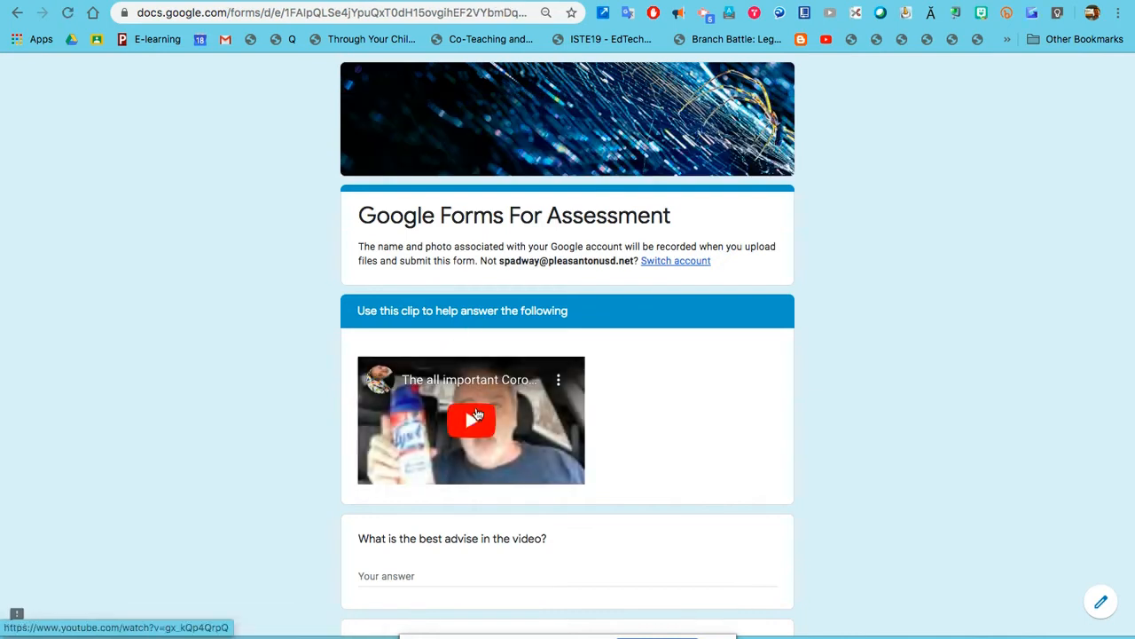
scroll(471, 435, down, 3)
click(438, 455)
text(Garbage bags are for garbage)
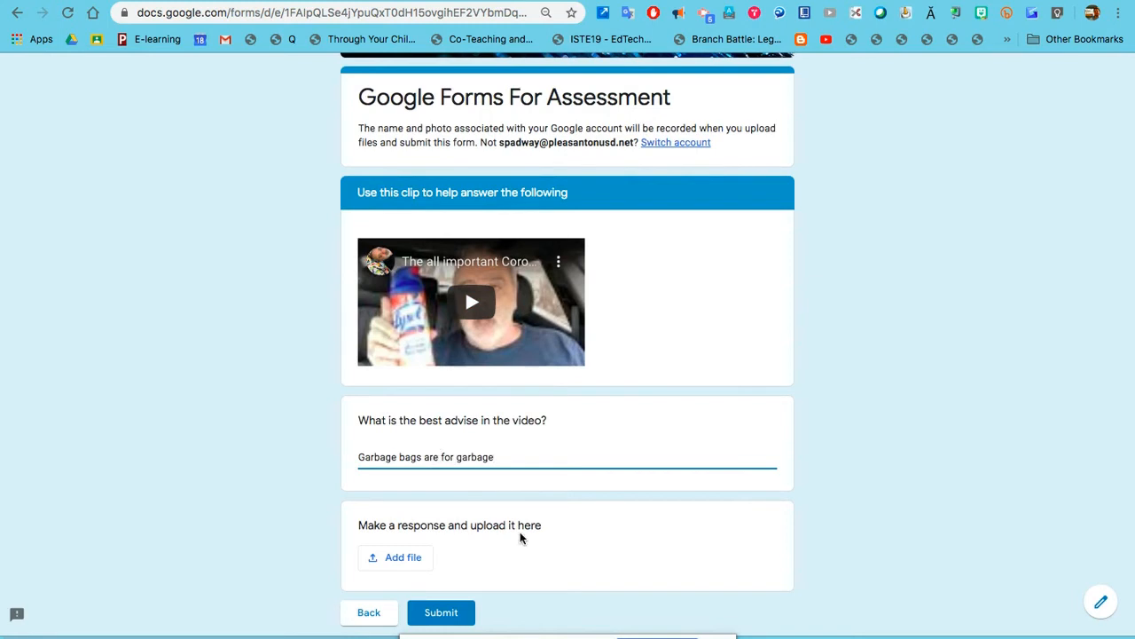
scroll(520, 532, down, 2)
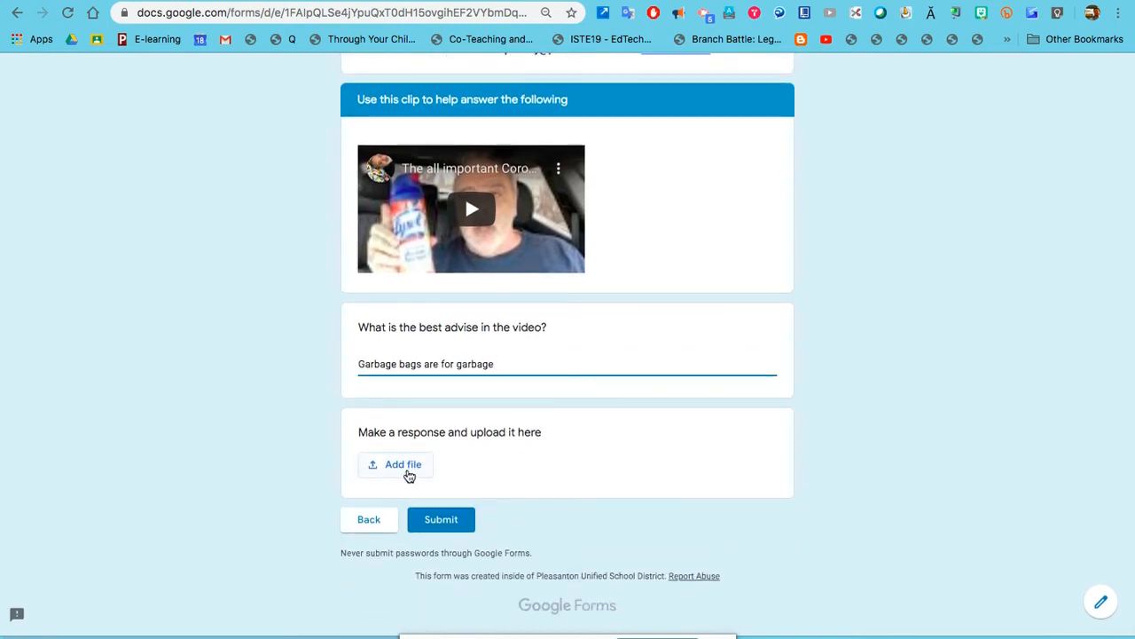
Upload 'Screen Shot 2020-03-18 at 9.36.41 AM.png' from the computer as the file answer.
click(409, 476)
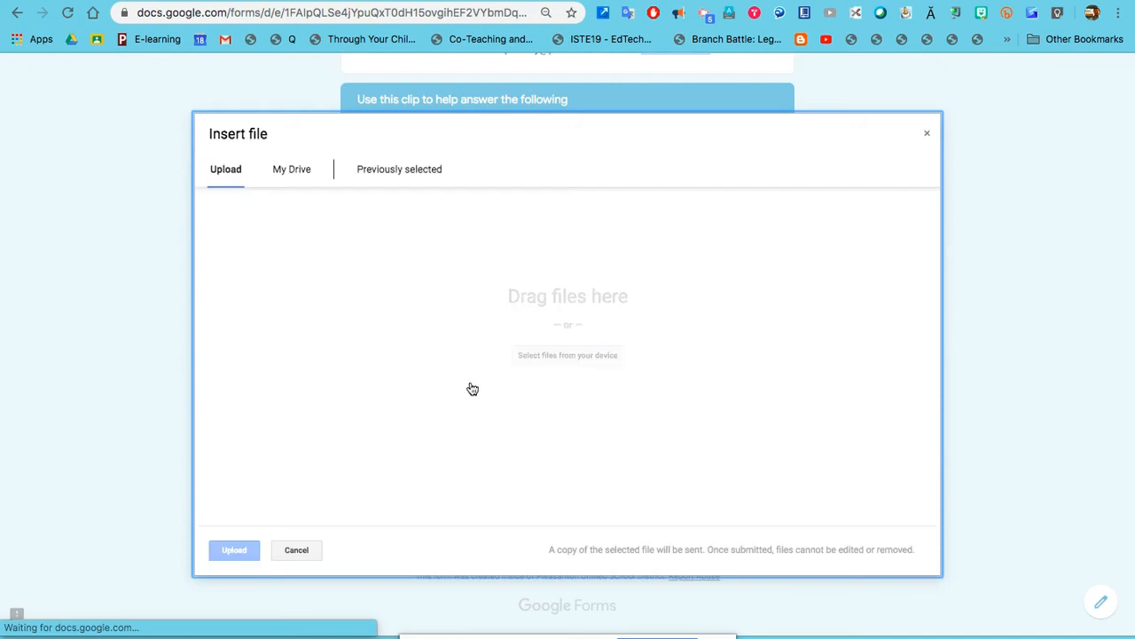
click(284, 169)
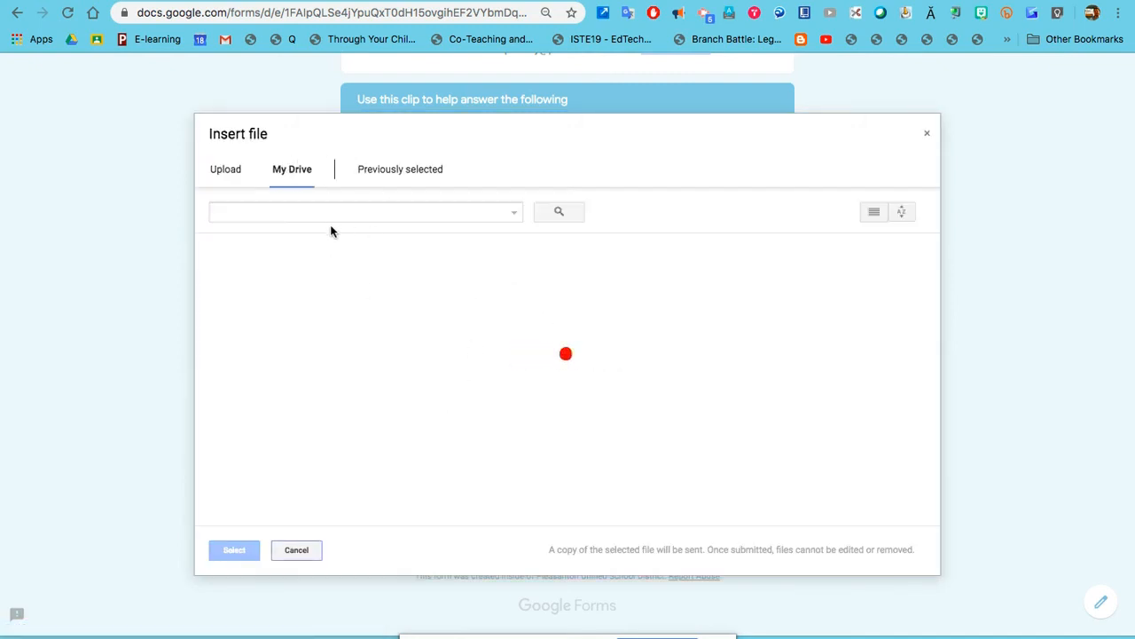
click(227, 174)
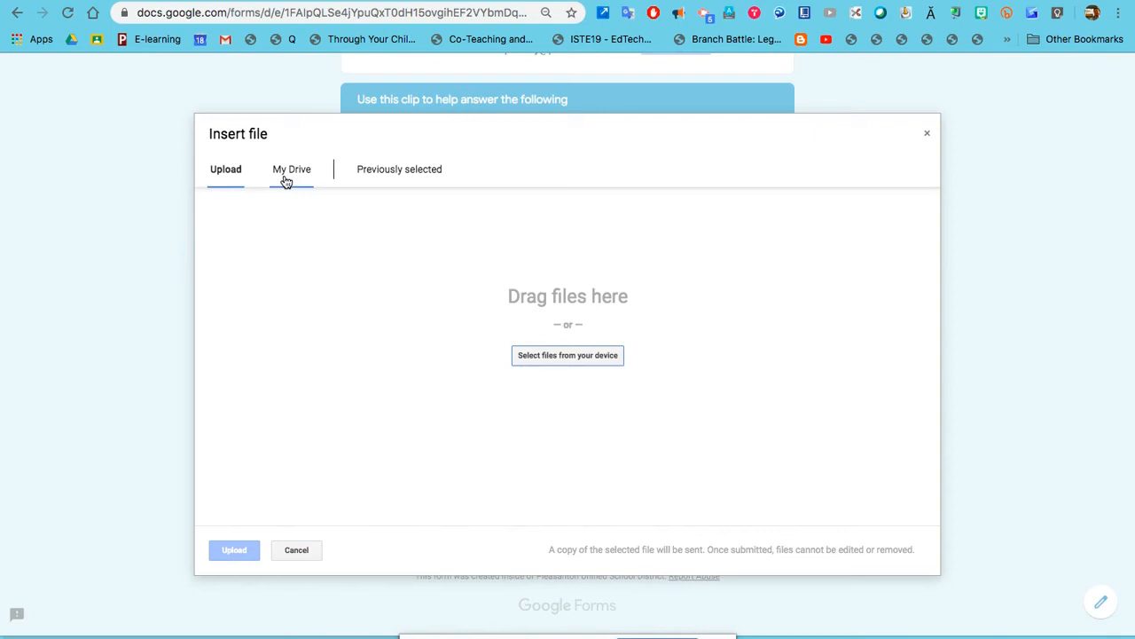
click(286, 177)
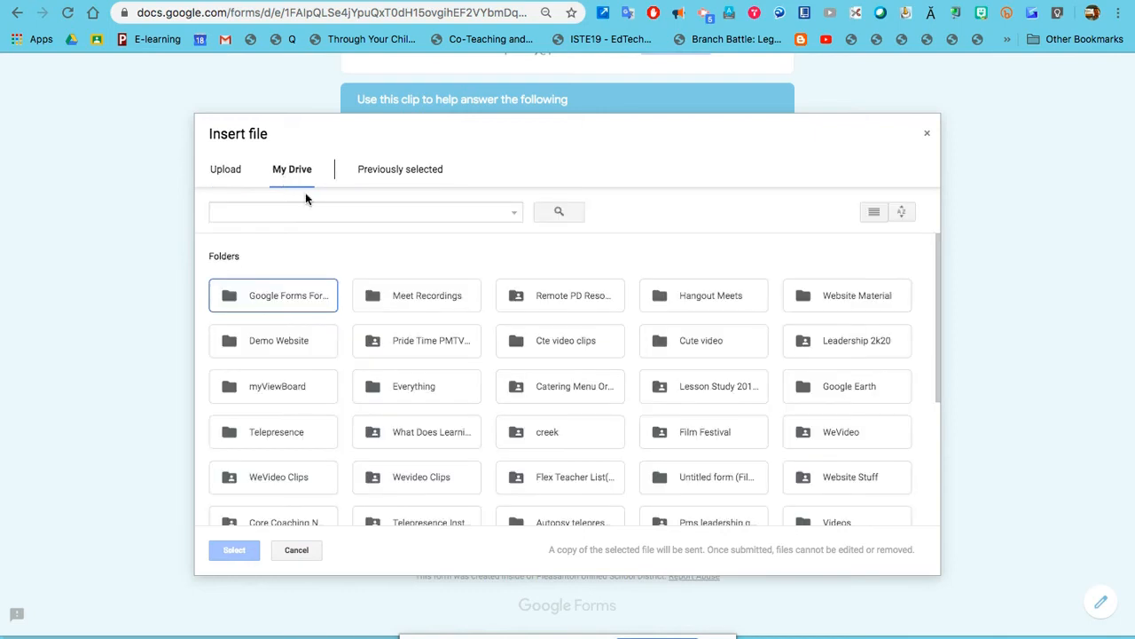
scroll(468, 384, down, 5)
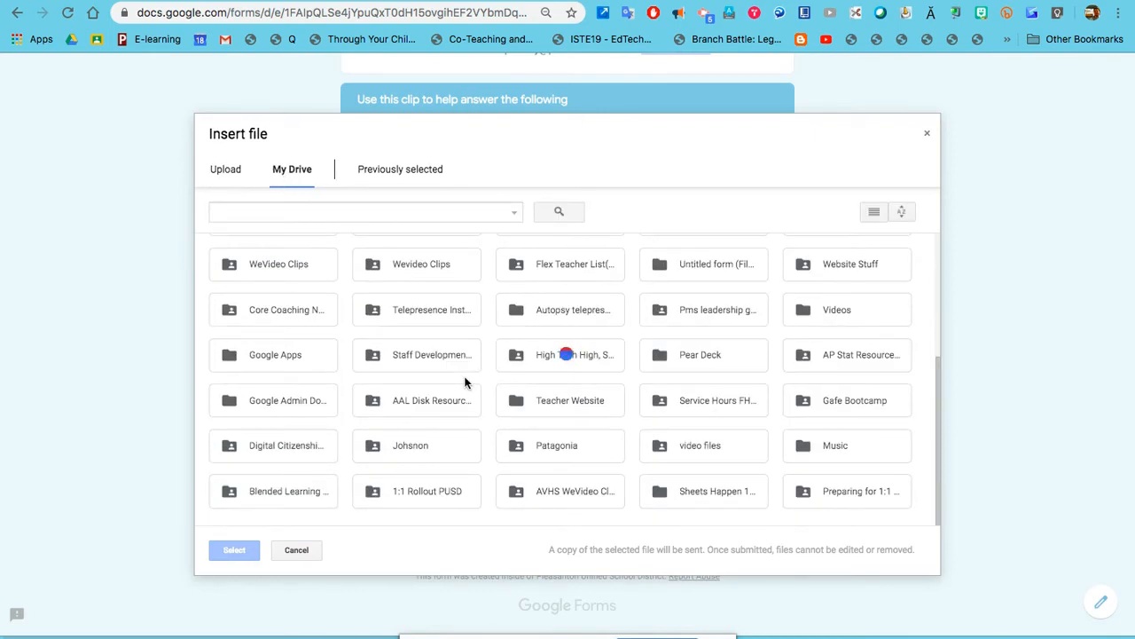
click(226, 174)
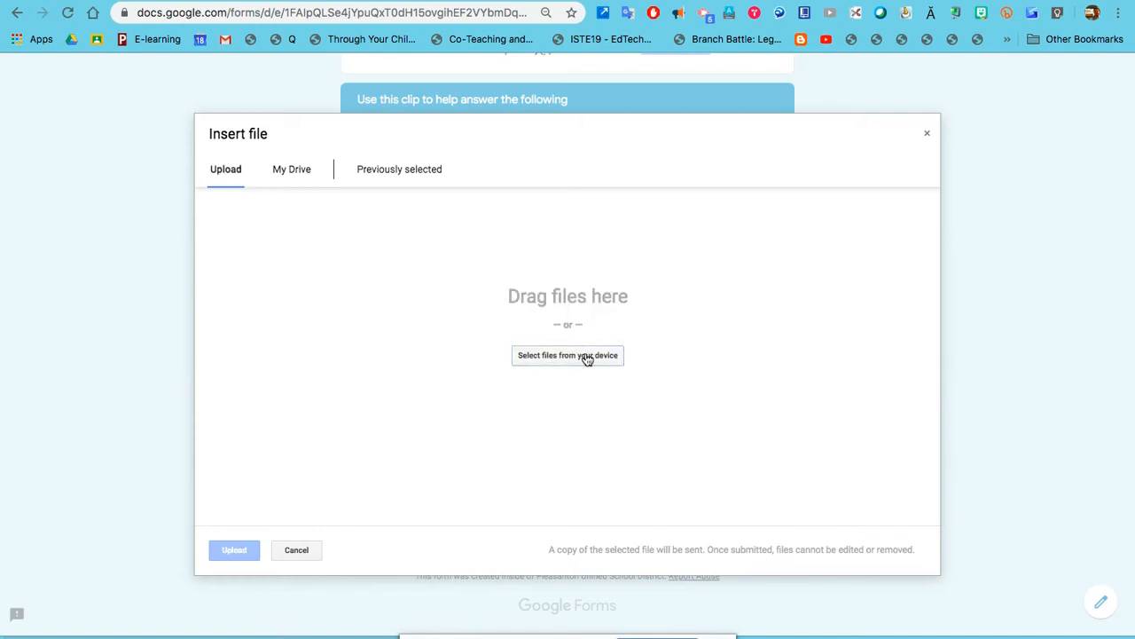
click(586, 356)
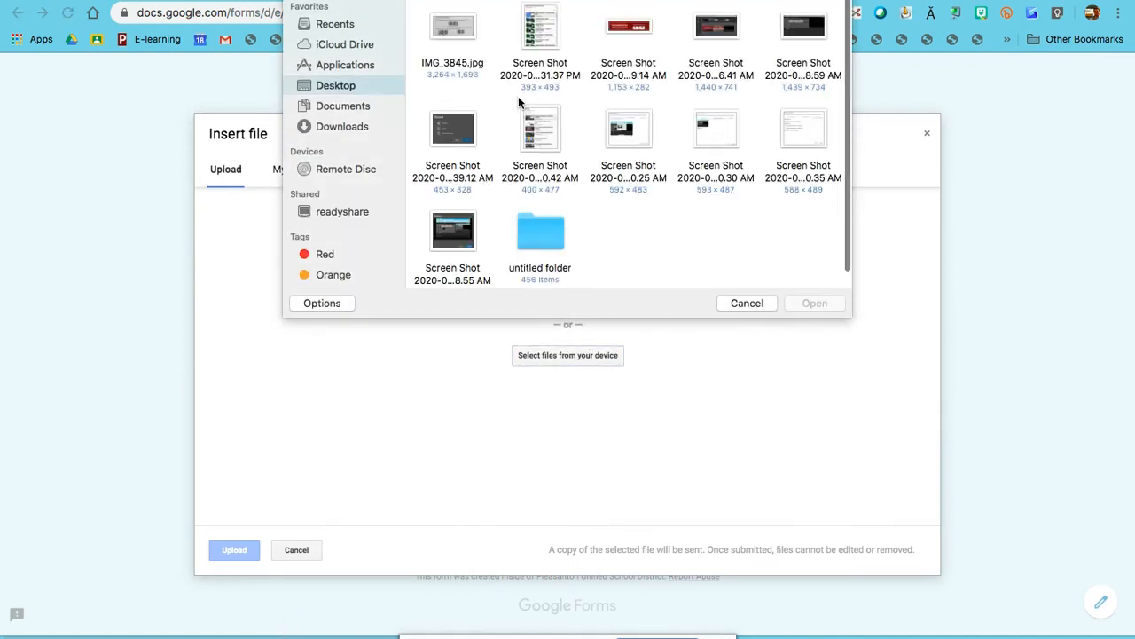
click(720, 35)
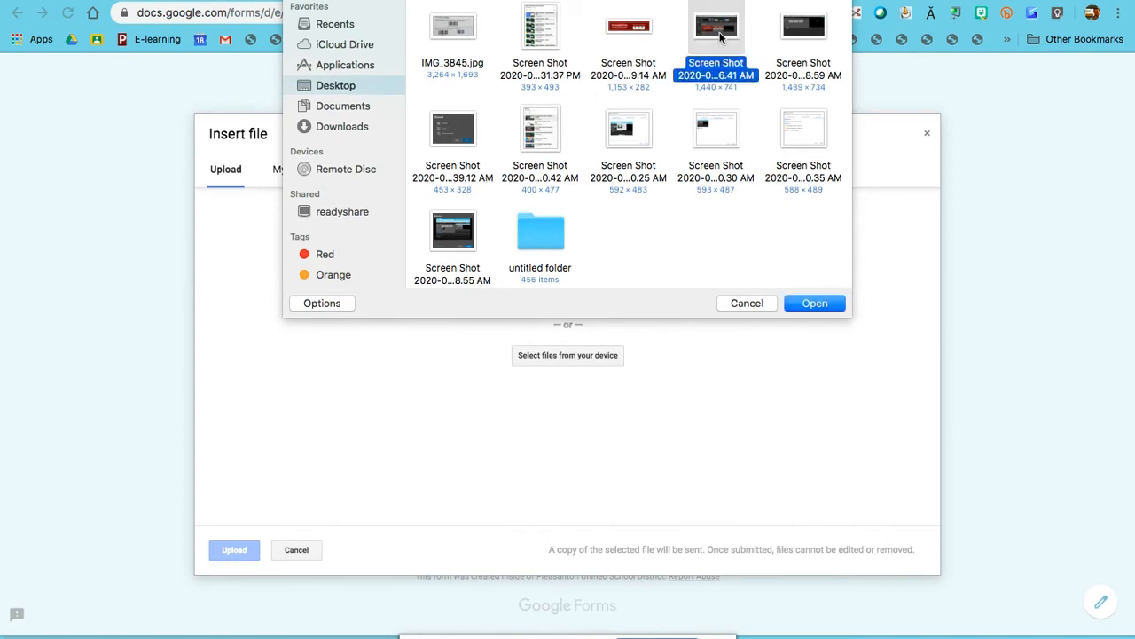
click(807, 305)
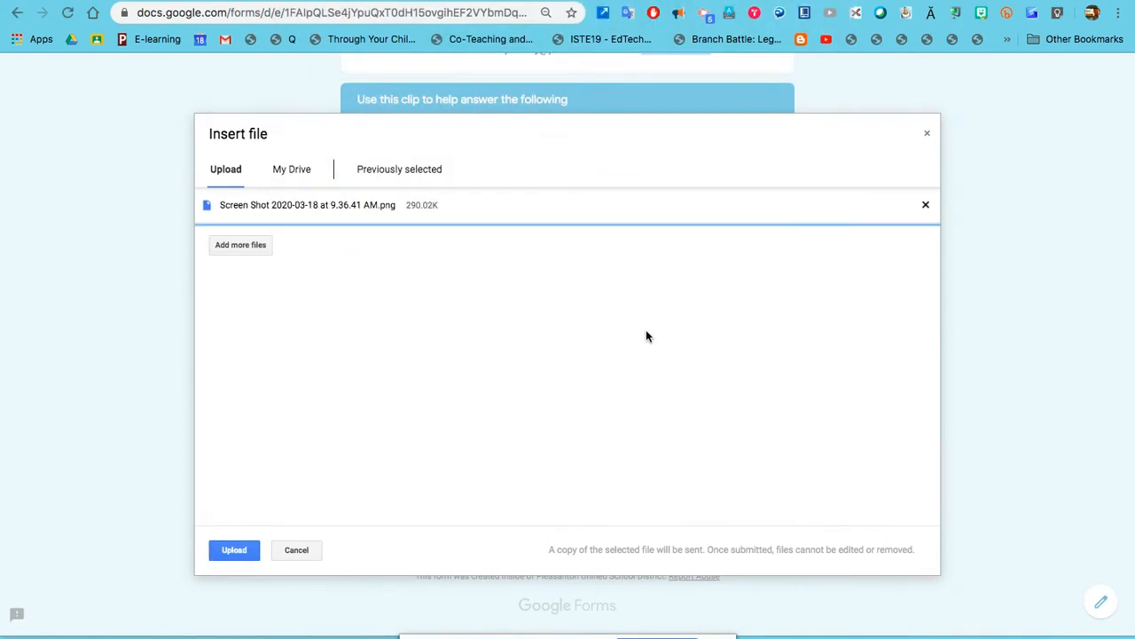
click(231, 550)
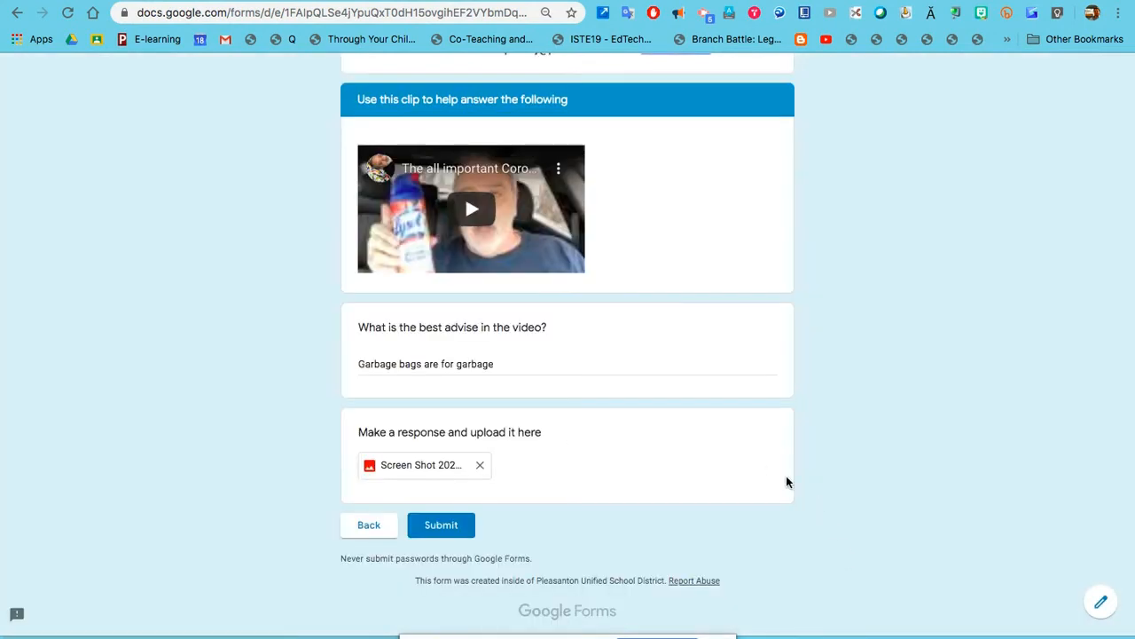
Submit the completed quiz response, including the uploaded file, from the form preview.
scroll(786, 482, up, 10)
key(super+w)
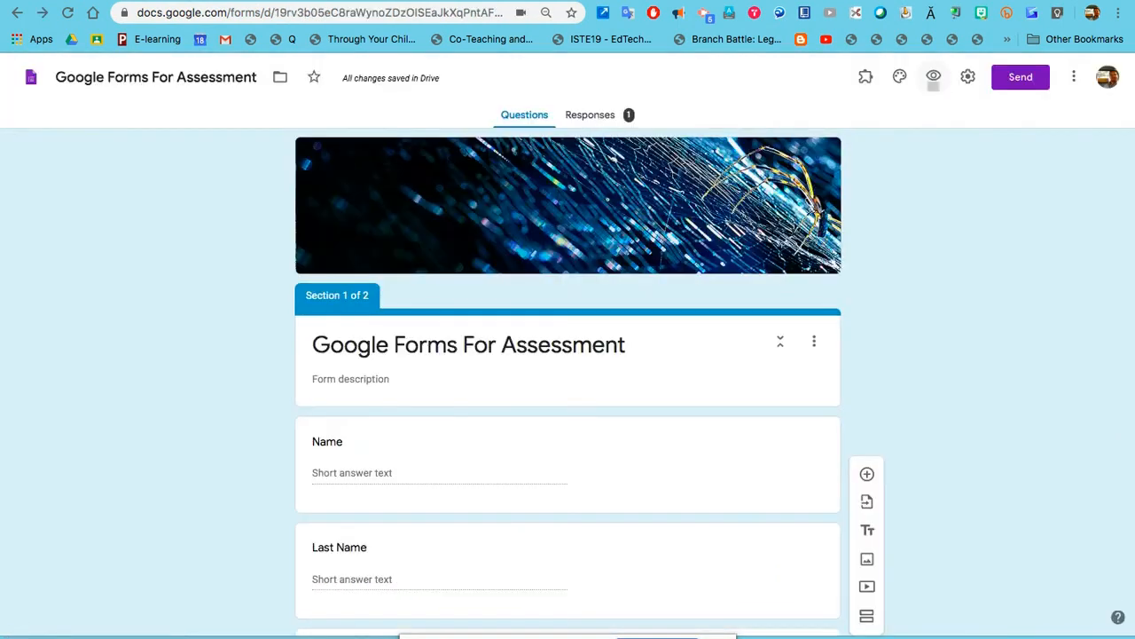
key(super+shift+t)
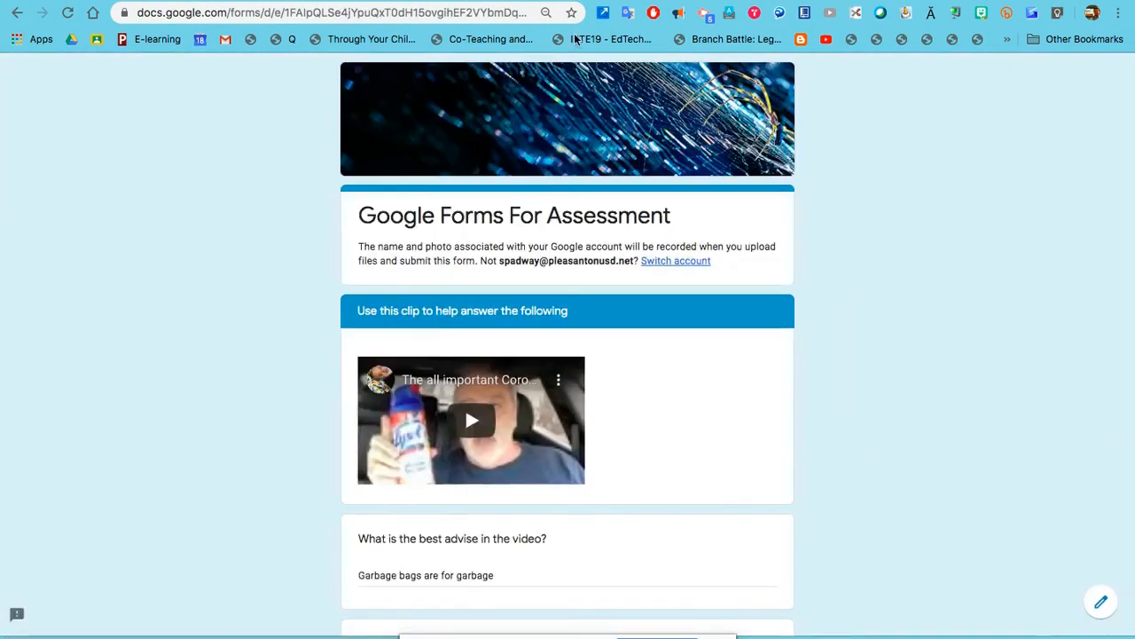
scroll(596, 299, down, 5)
click(441, 519)
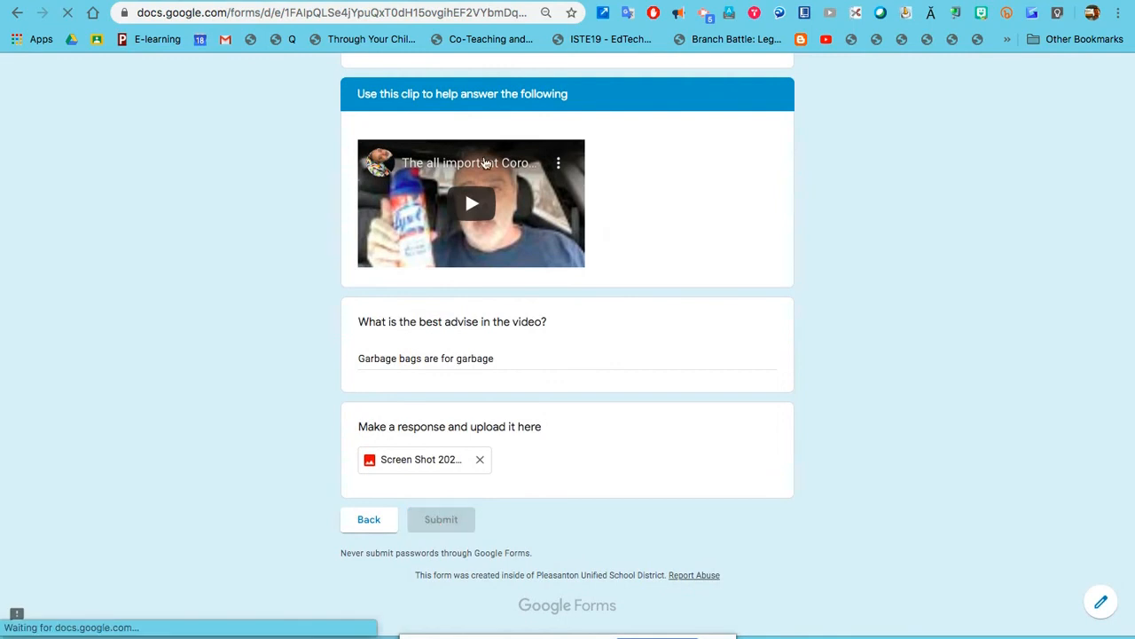
Back in the form editor, view the collected responses, now totalling 2.
key(super+w)
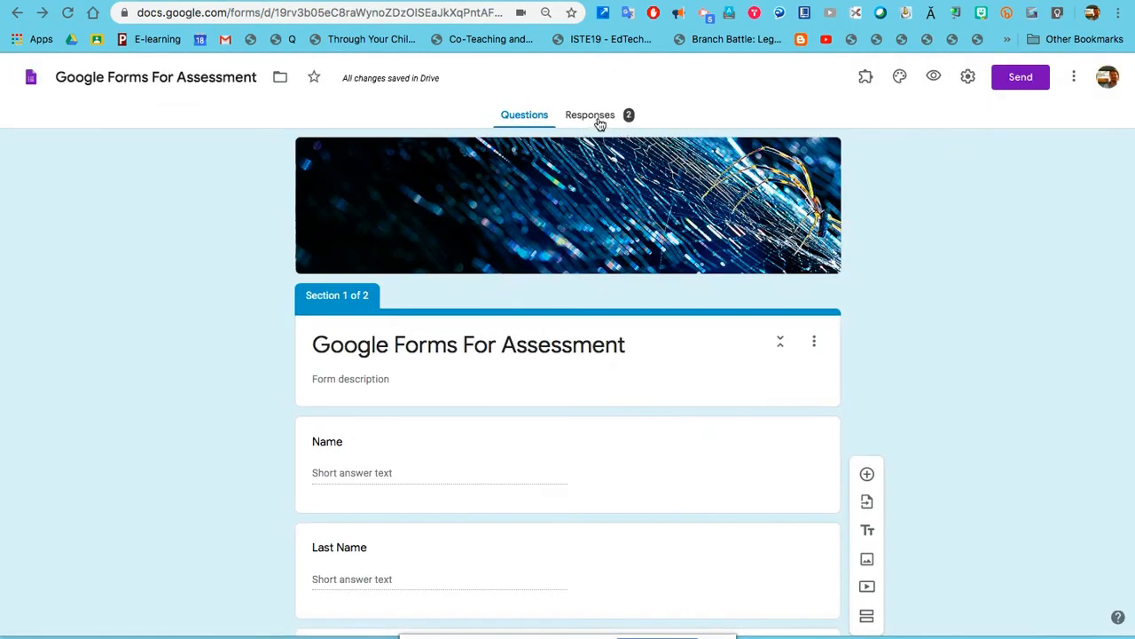
click(589, 116)
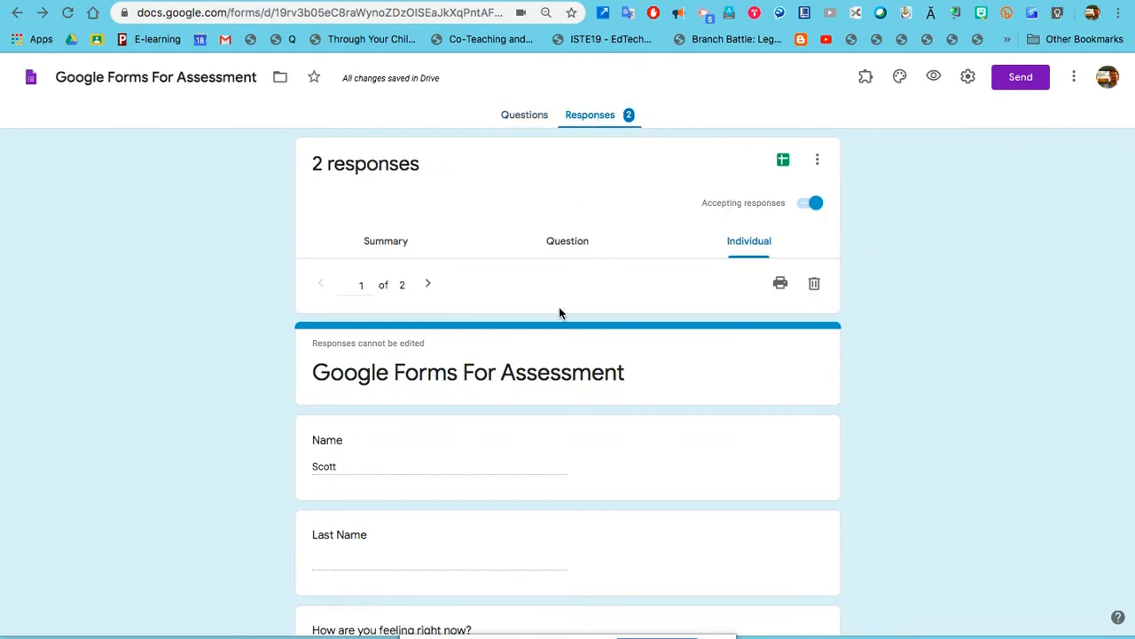
scroll(559, 312, down, 2)
scroll(558, 306, up, 2)
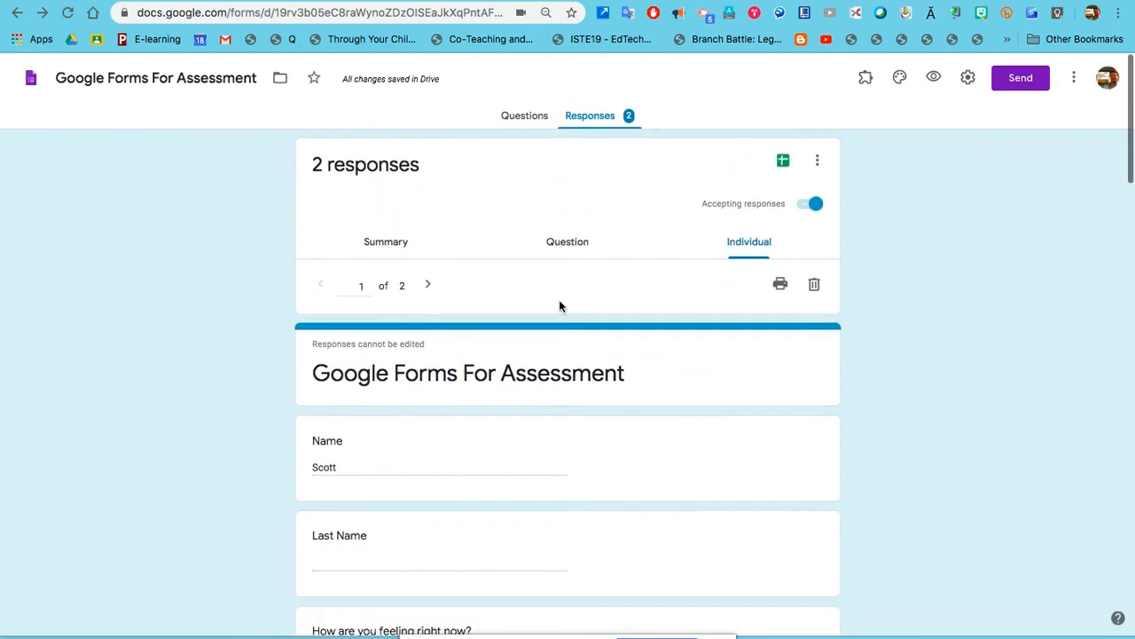
scroll(618, 433, down, 5)
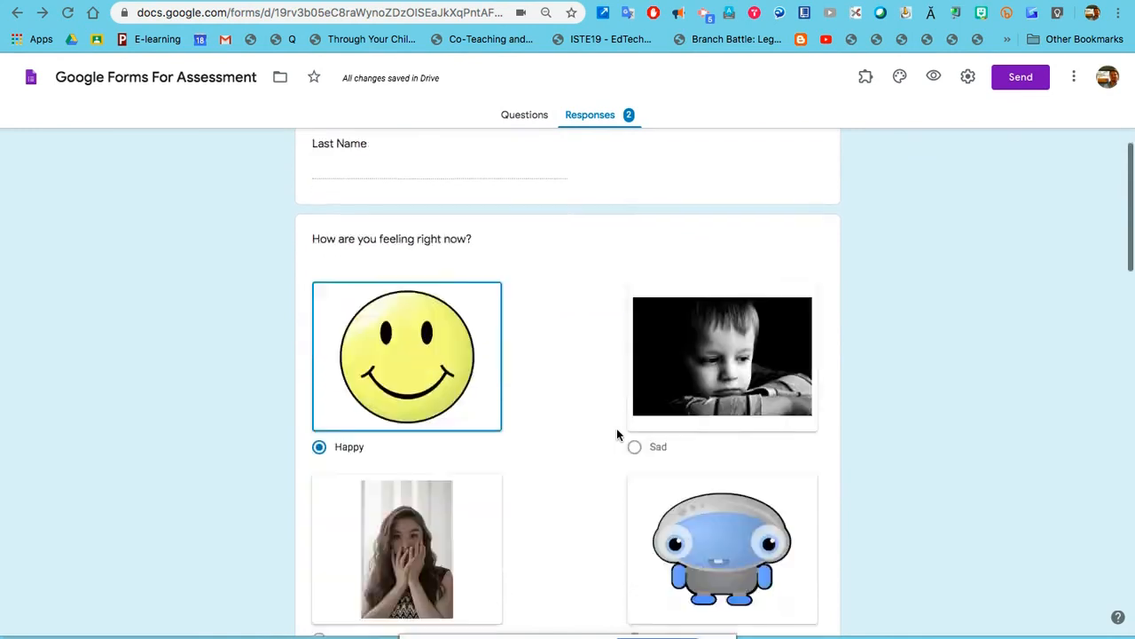
scroll(617, 434, down, 7)
scroll(617, 434, up, 10)
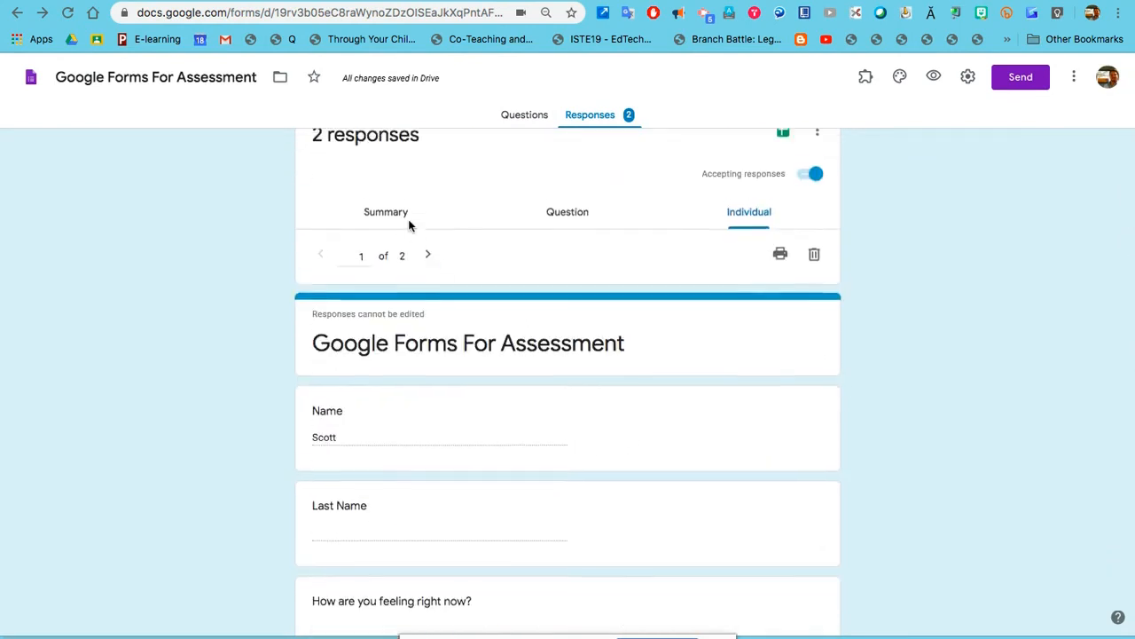
Switch to the Summary view and inspect the charts for the first questions.
click(405, 240)
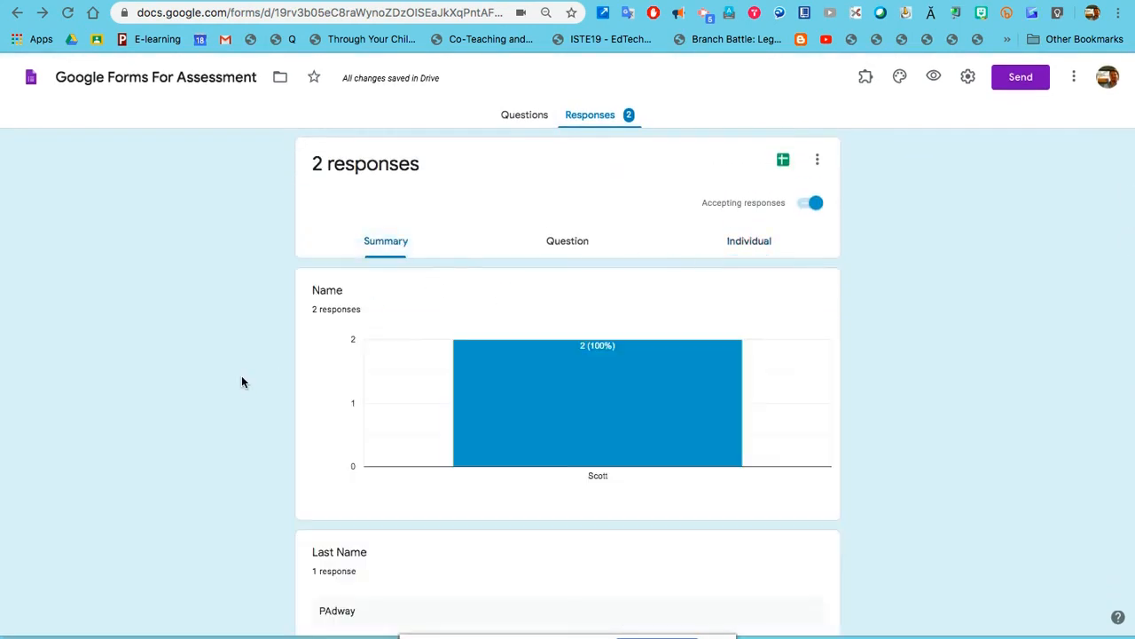
scroll(208, 383, down, 1)
mouse_move(586, 400)
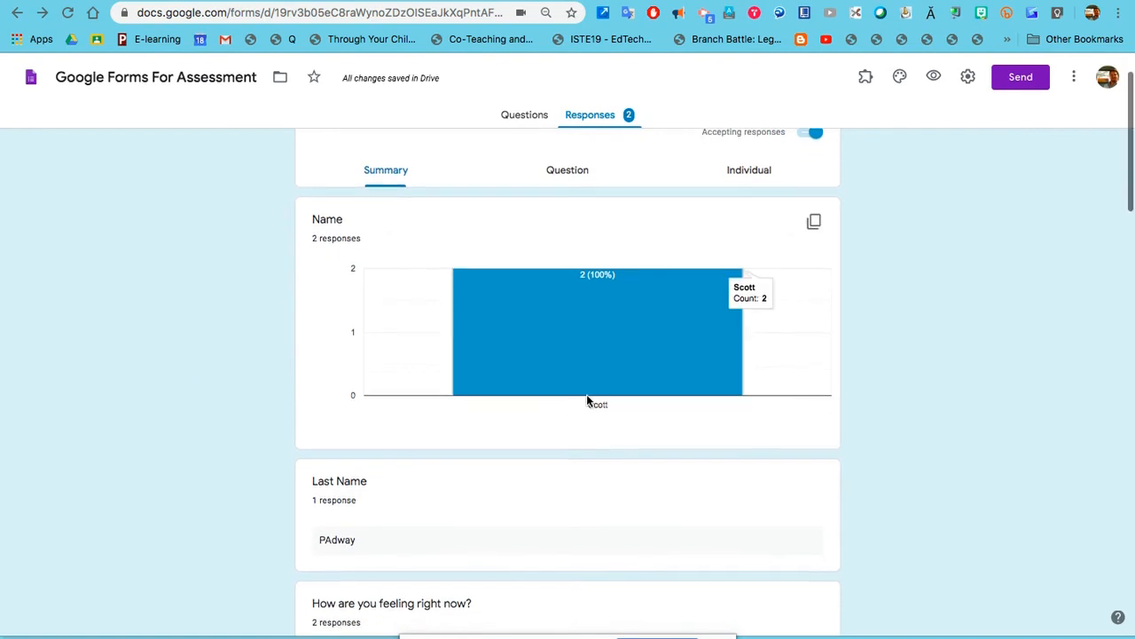
scroll(590, 360, down, 3)
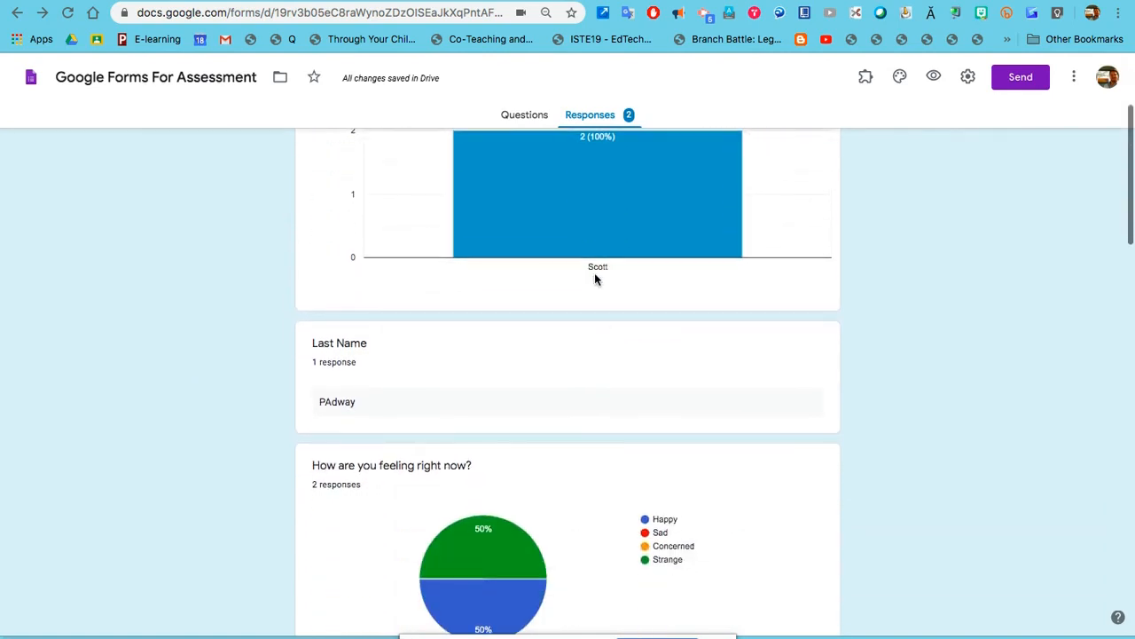
scroll(471, 229, up, 1)
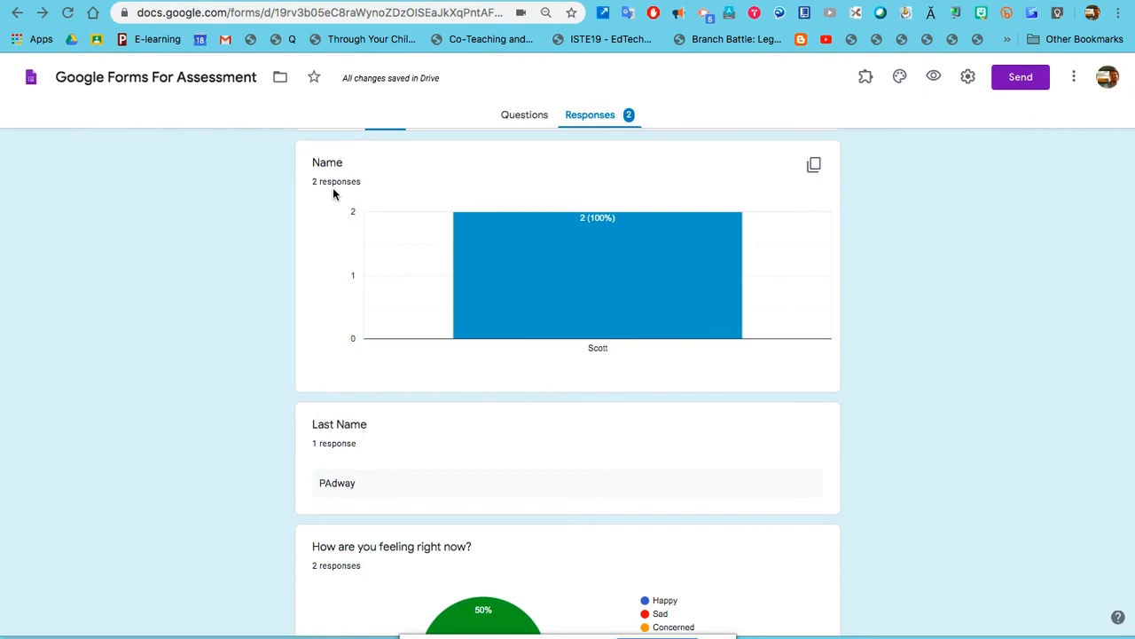
scroll(335, 194, down, 1)
mouse_move(516, 232)
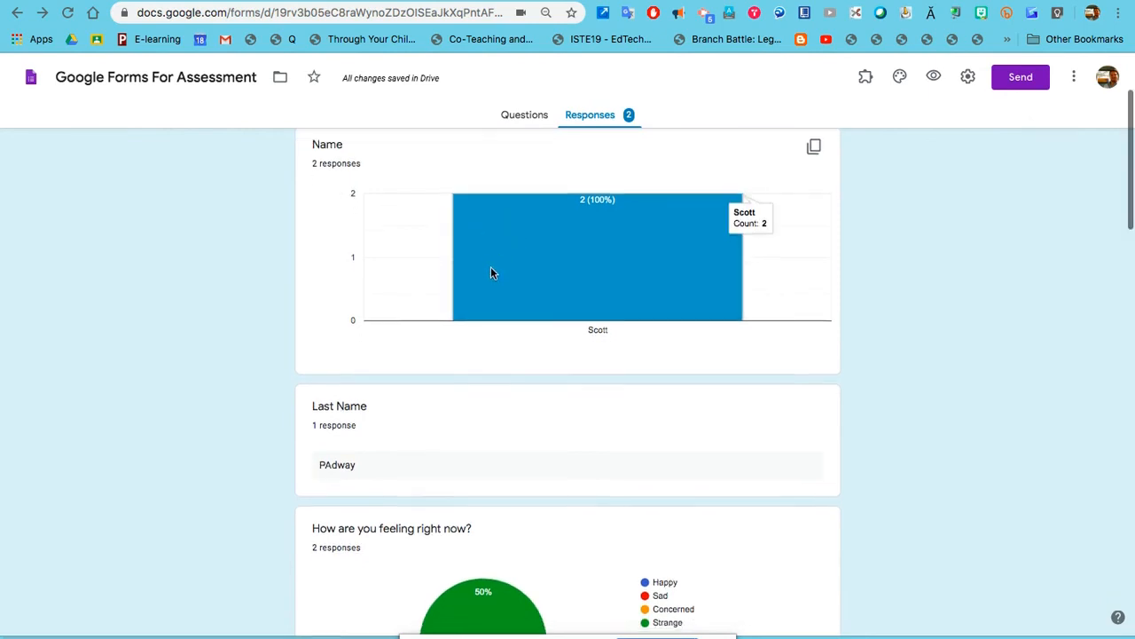
scroll(494, 273, down, 5)
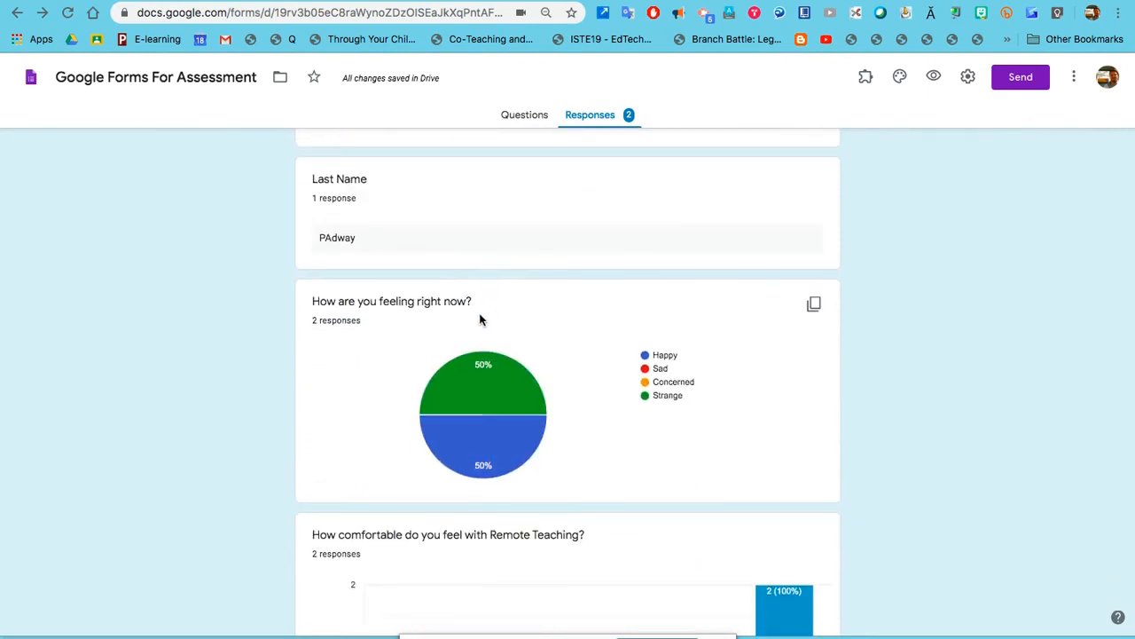
Review the remaining charts, including Acute Angle at 100%, down to the two uploaded files.
scroll(470, 323, down, 1)
mouse_move(470, 378)
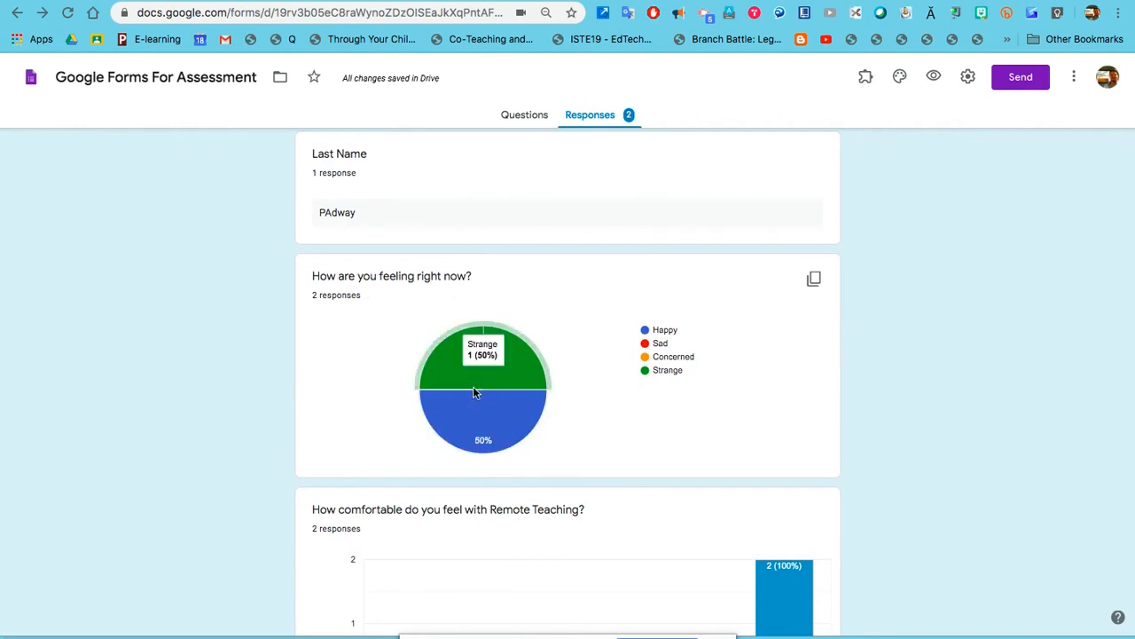
scroll(473, 404, down, 3)
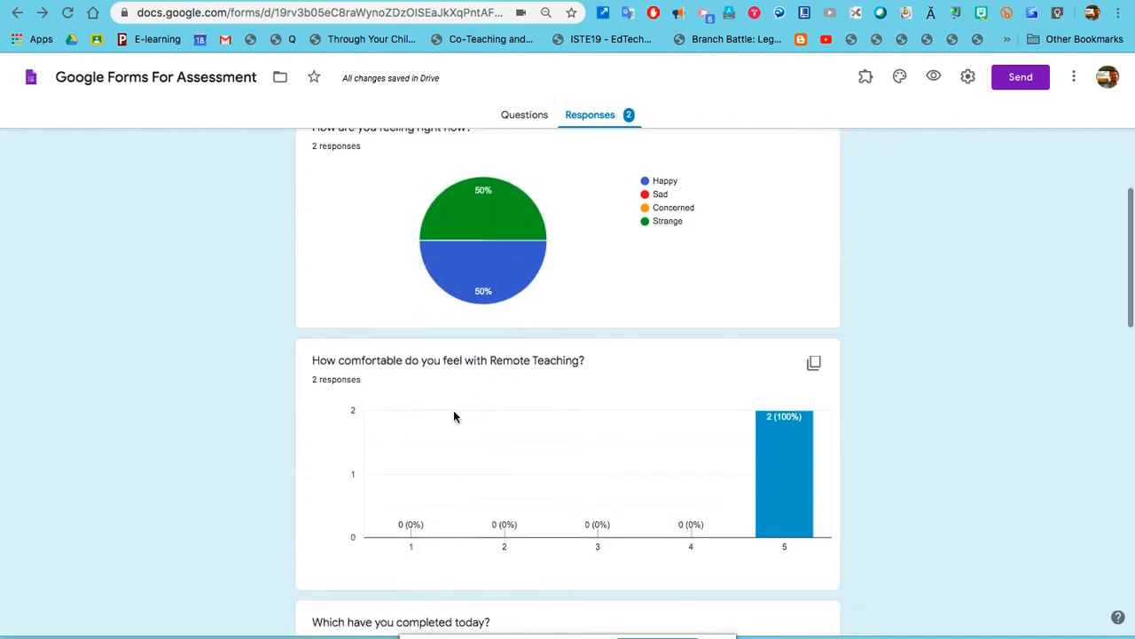
scroll(443, 426, down, 6)
mouse_move(566, 452)
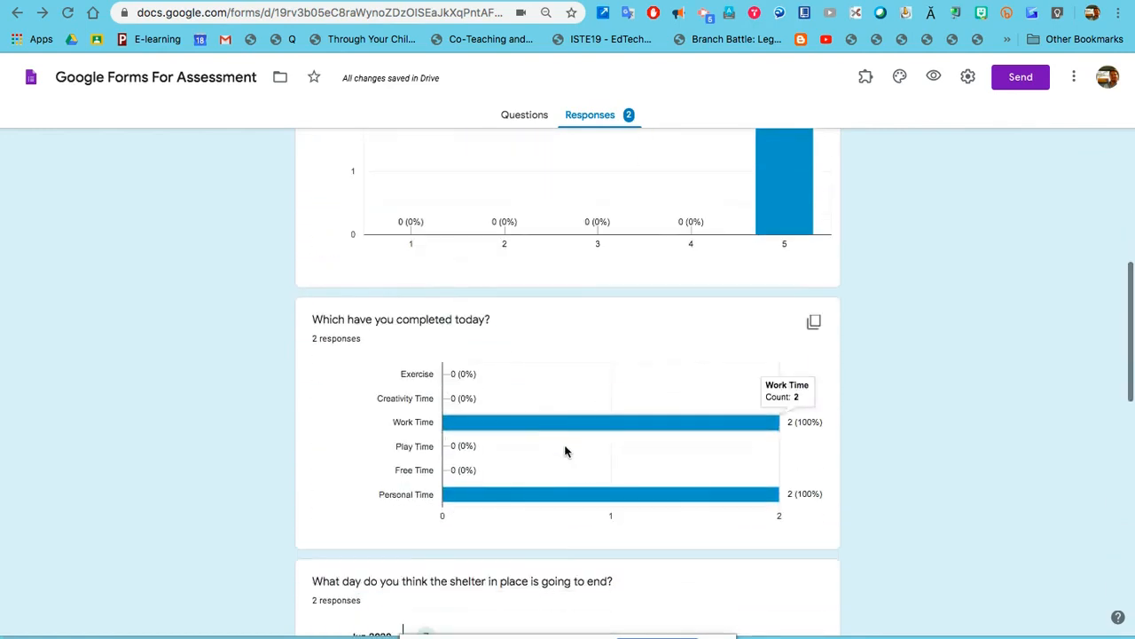
scroll(604, 470, down, 4)
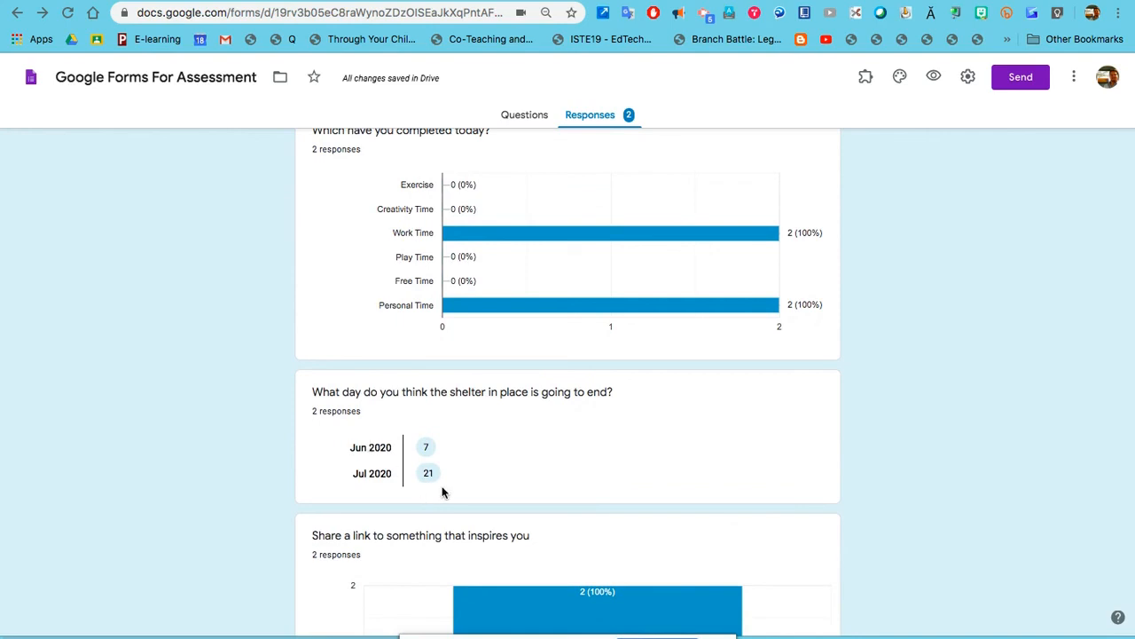
scroll(422, 456, down, 8)
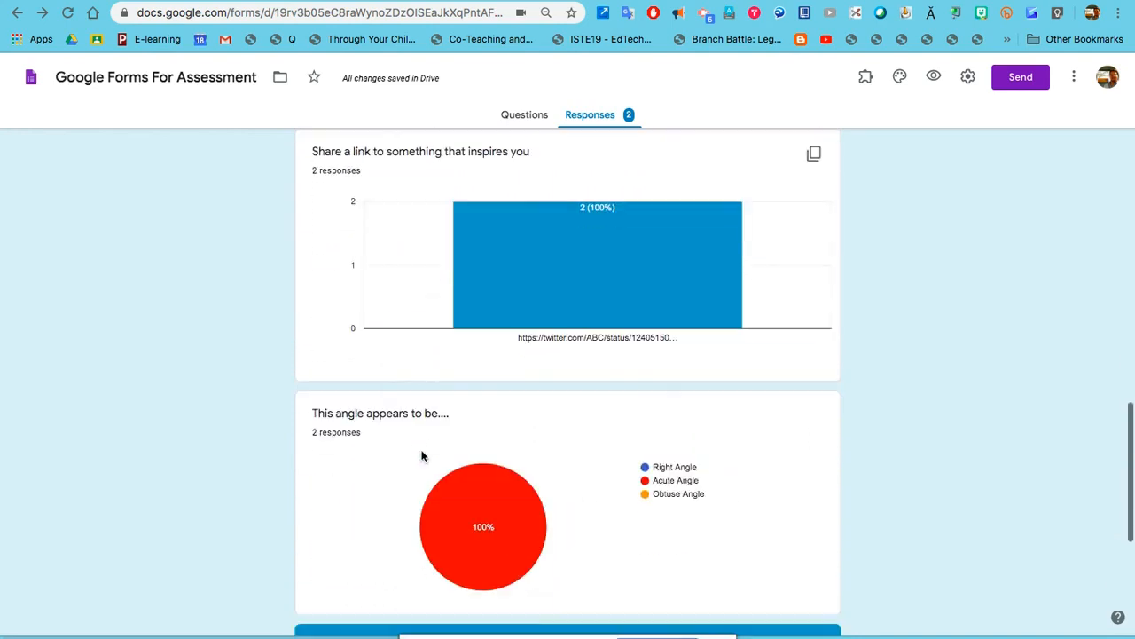
mouse_move(576, 269)
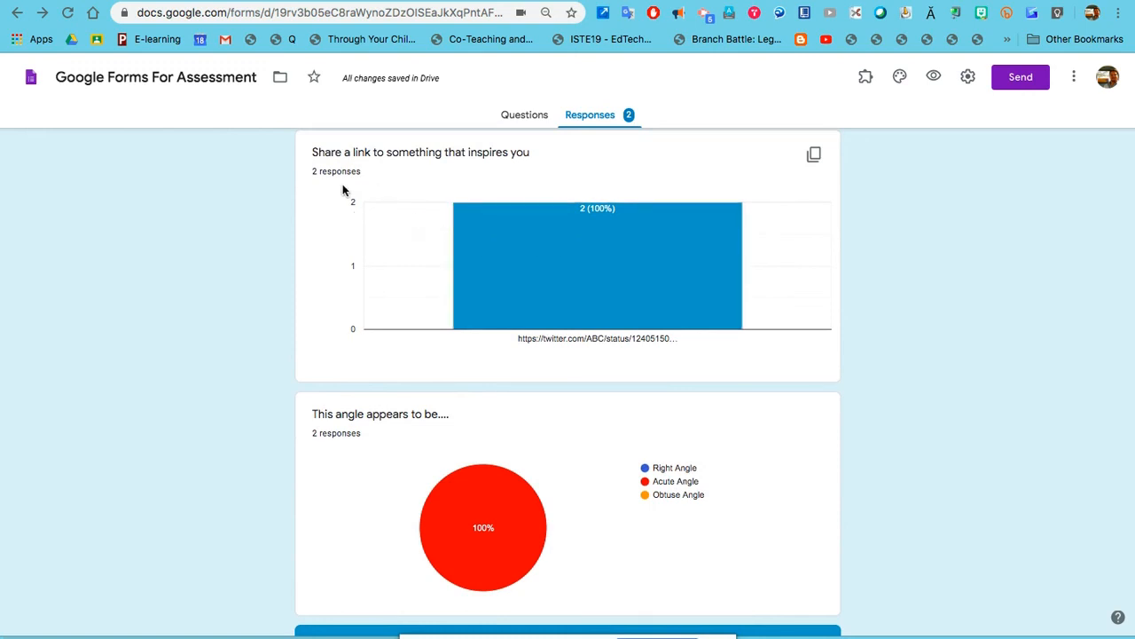
scroll(391, 262, down, 6)
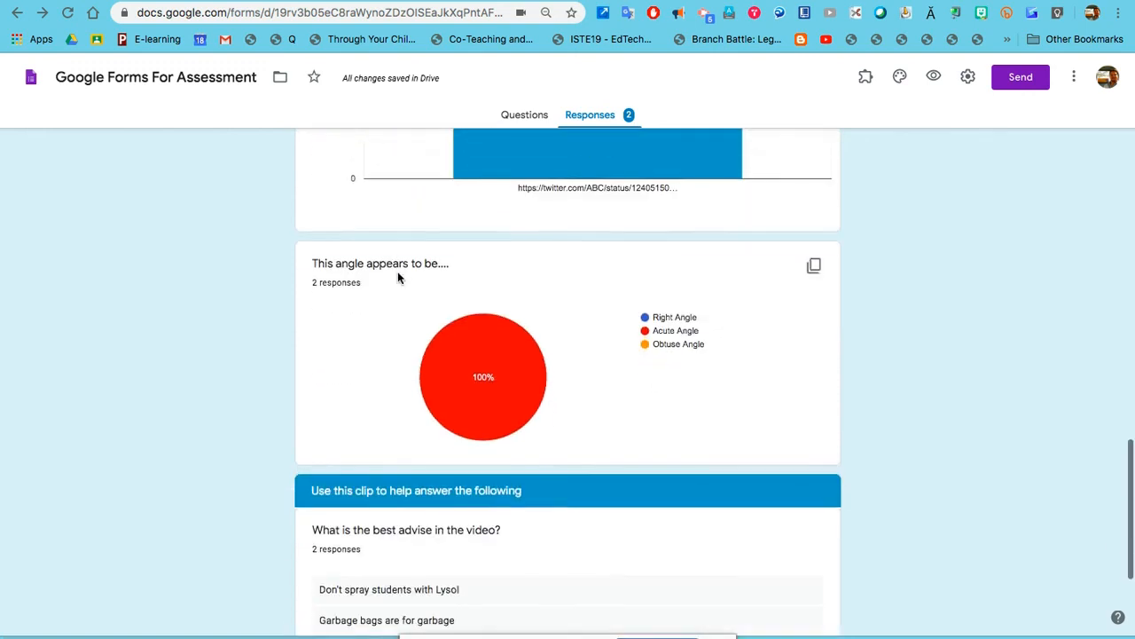
scroll(434, 426, down, 2)
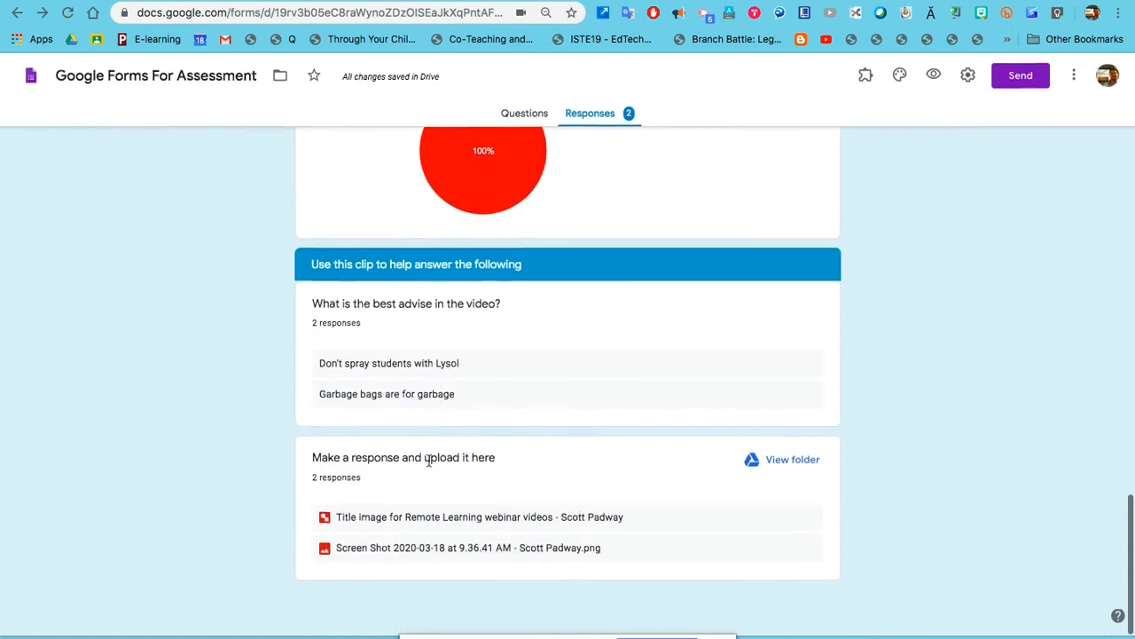
Open the uploaded 'Title image' drawing, then return to the top of the 2-response summary.
click(424, 531)
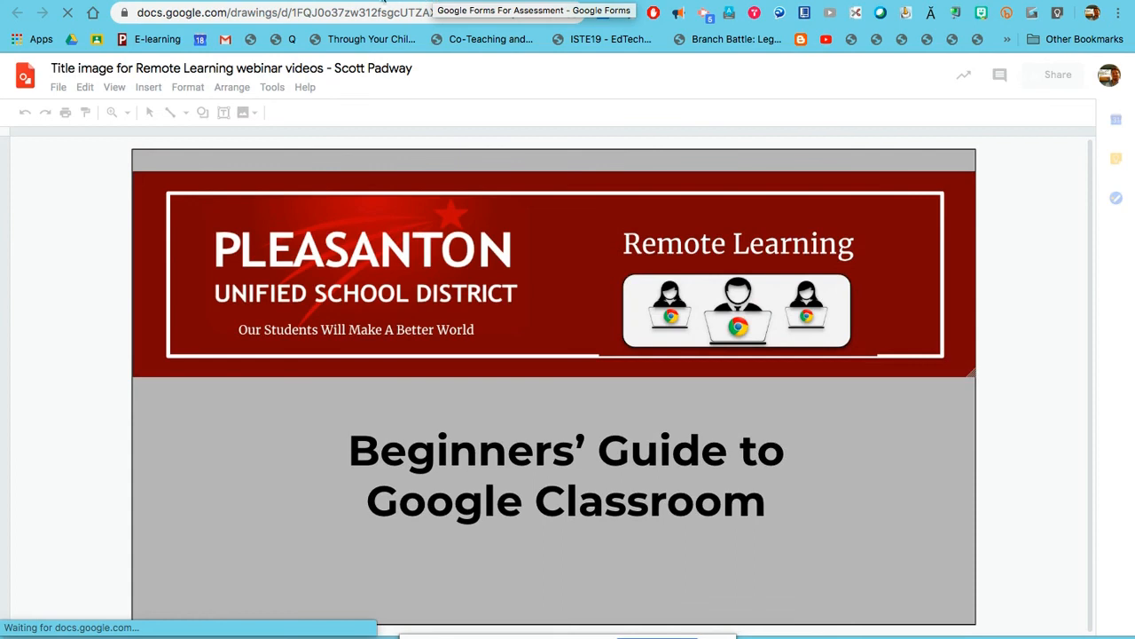
click(532, 2)
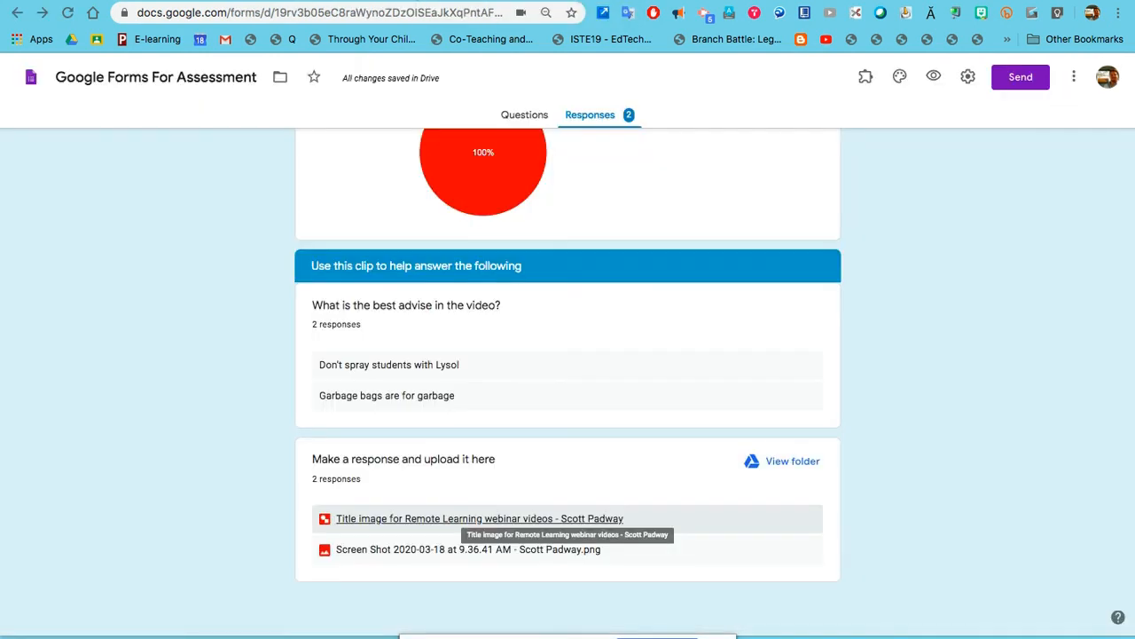
scroll(500, 369, up, 20)
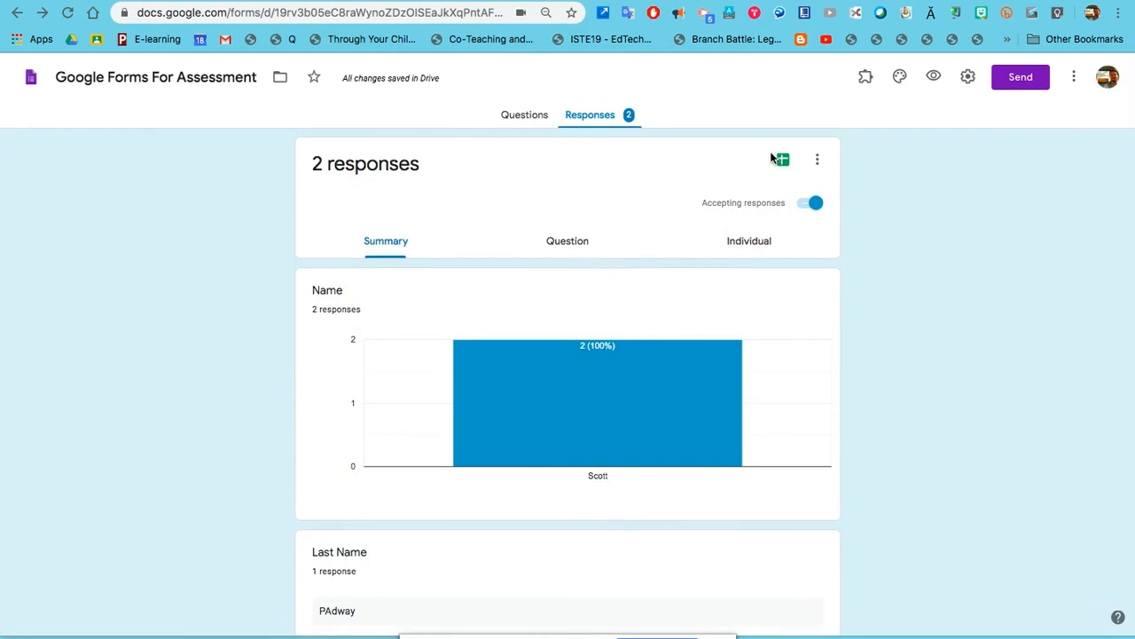
Create or open the Google Sheets spreadsheet linked to the form's responses.
click(781, 159)
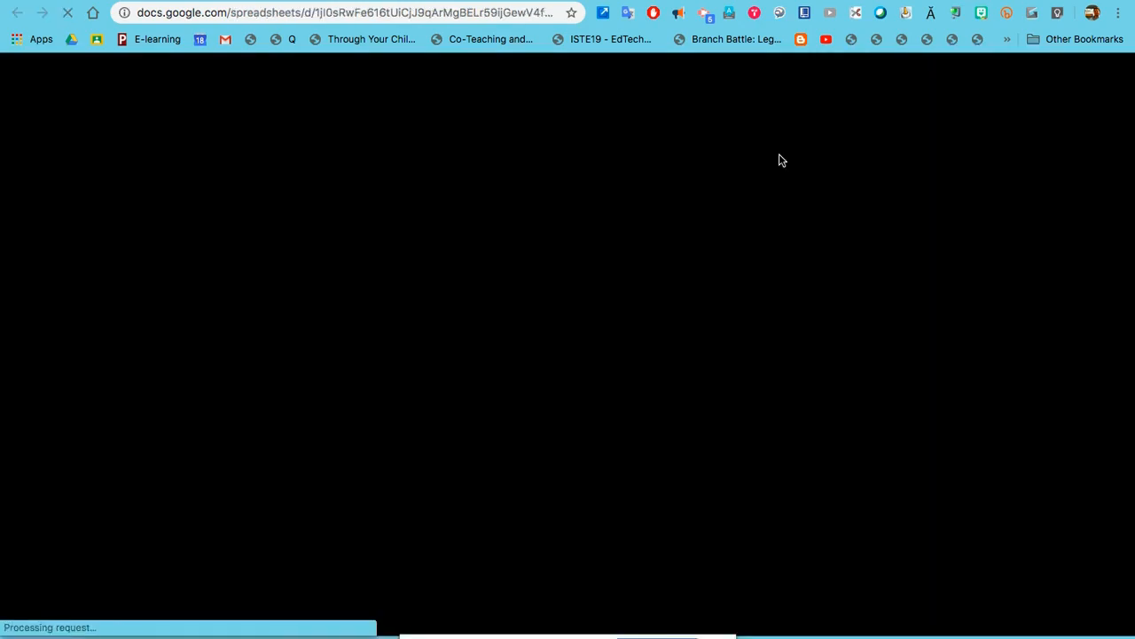